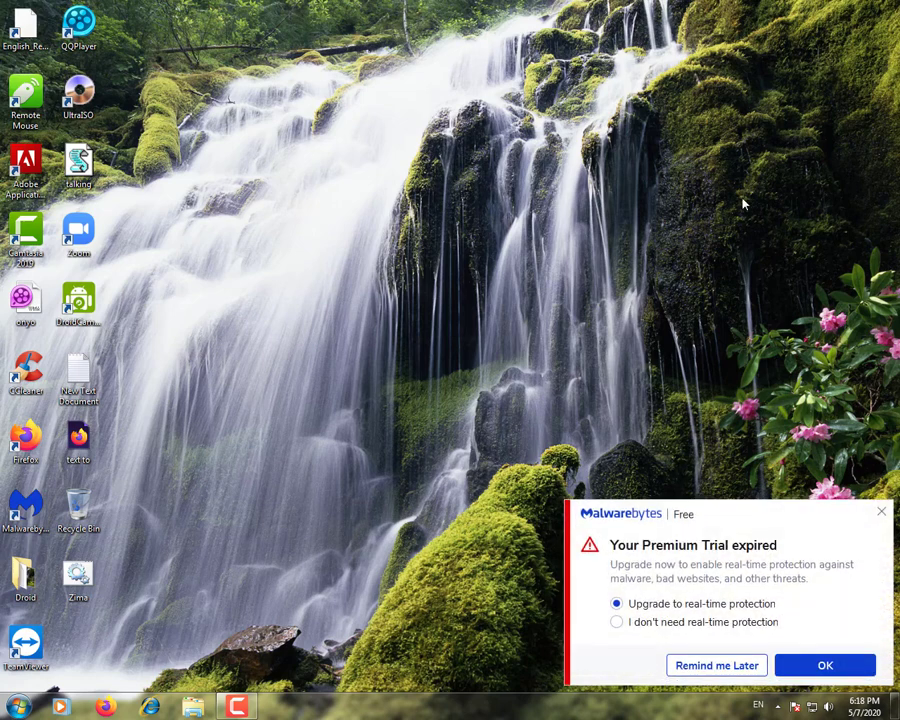
Dismiss the Malwarebytes trial-expired reminder with Remind me Later
click(733, 665)
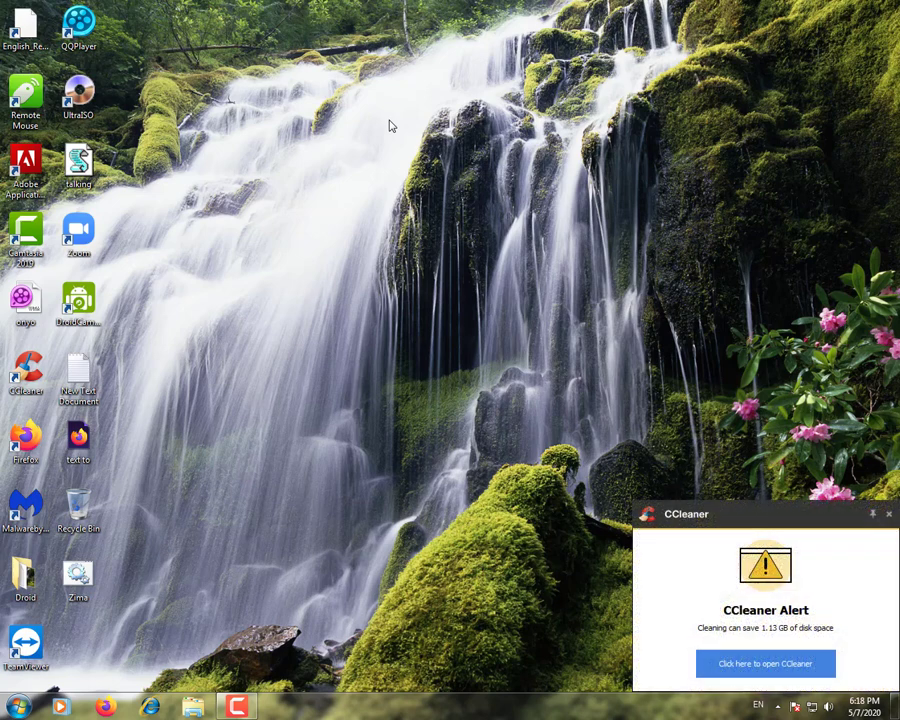
right_click(267, 88)
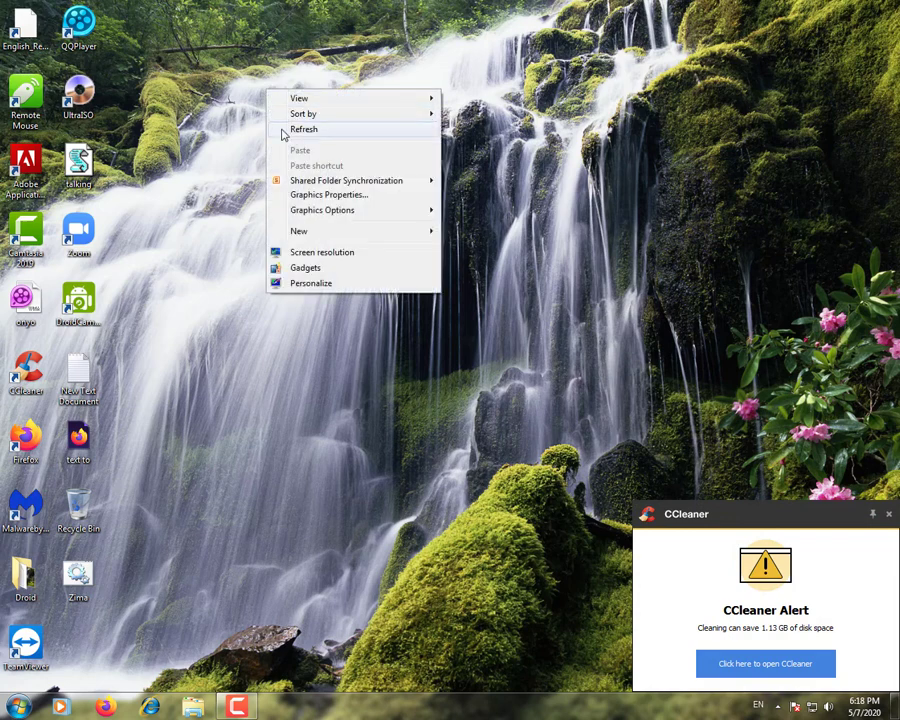
click(282, 130)
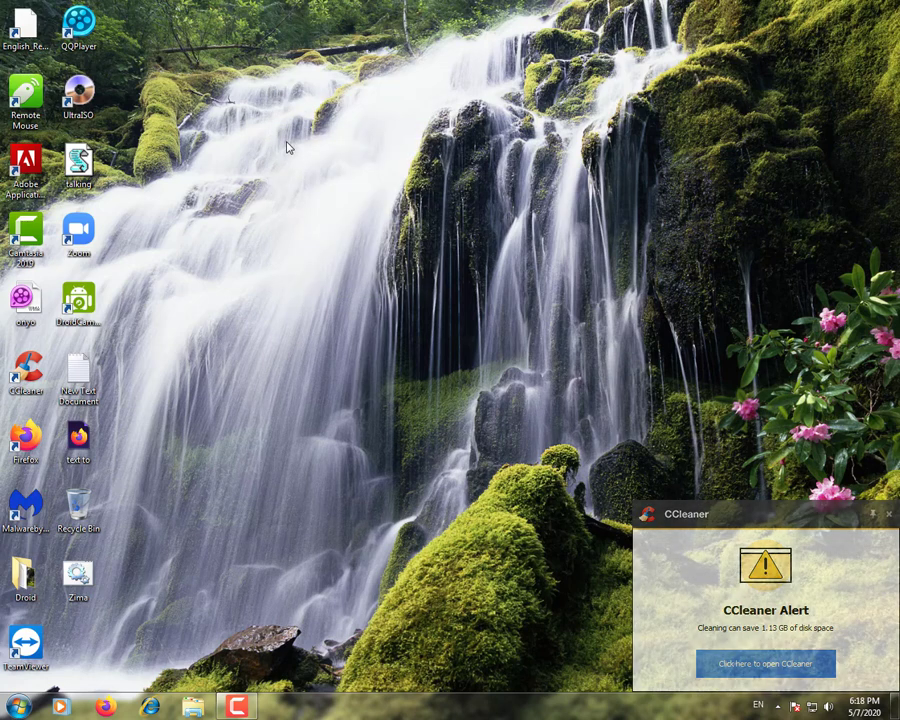
right_click(271, 115)
click(306, 155)
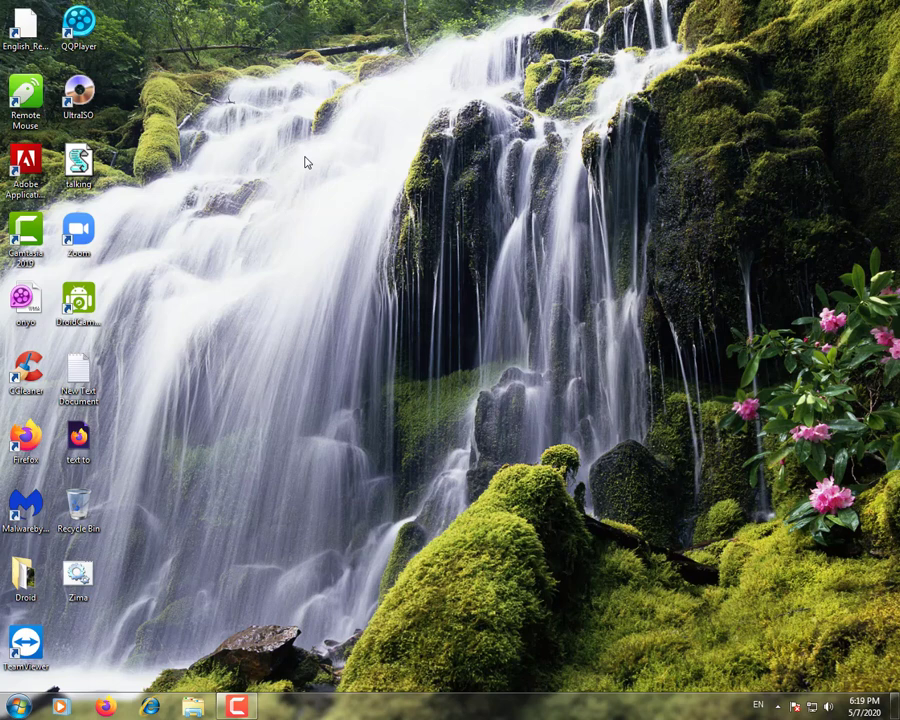
right_click(307, 162)
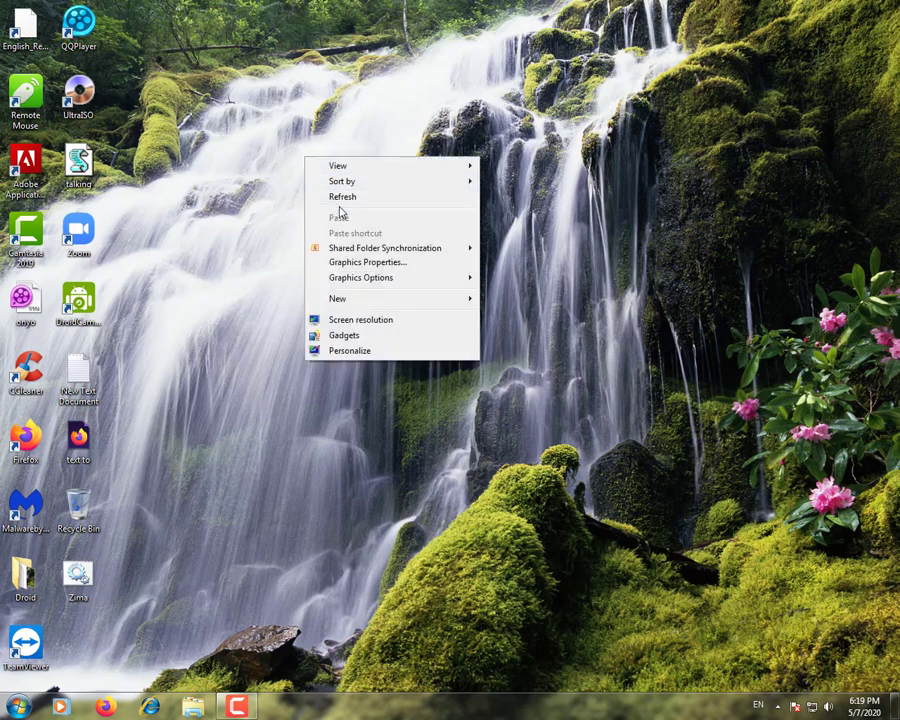
click(339, 200)
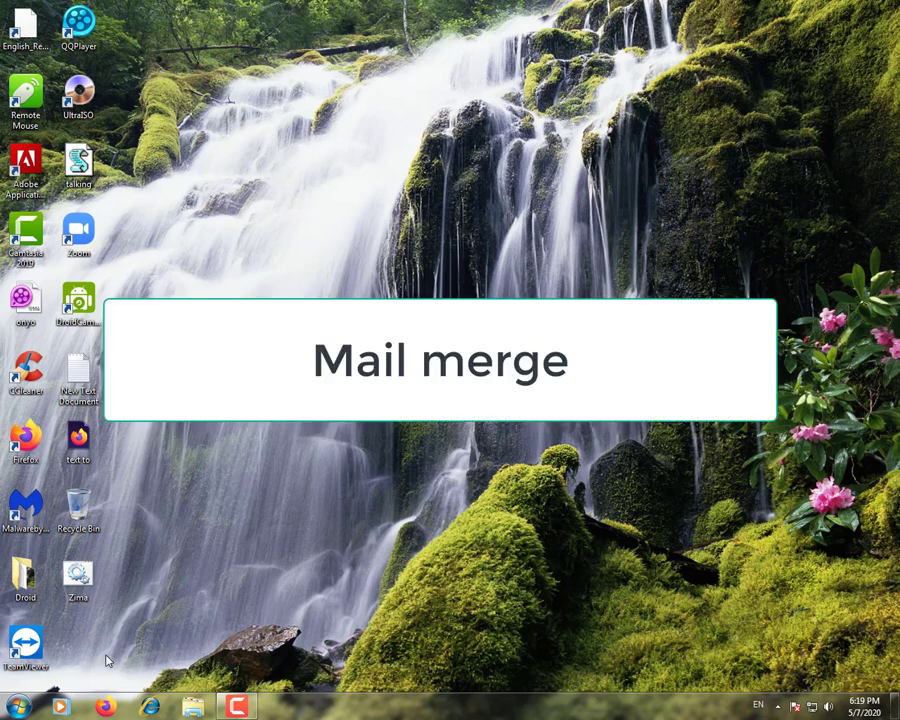
Launch Microsoft Word 2010 from the Start menu's Microsoft Office programs
click(18, 706)
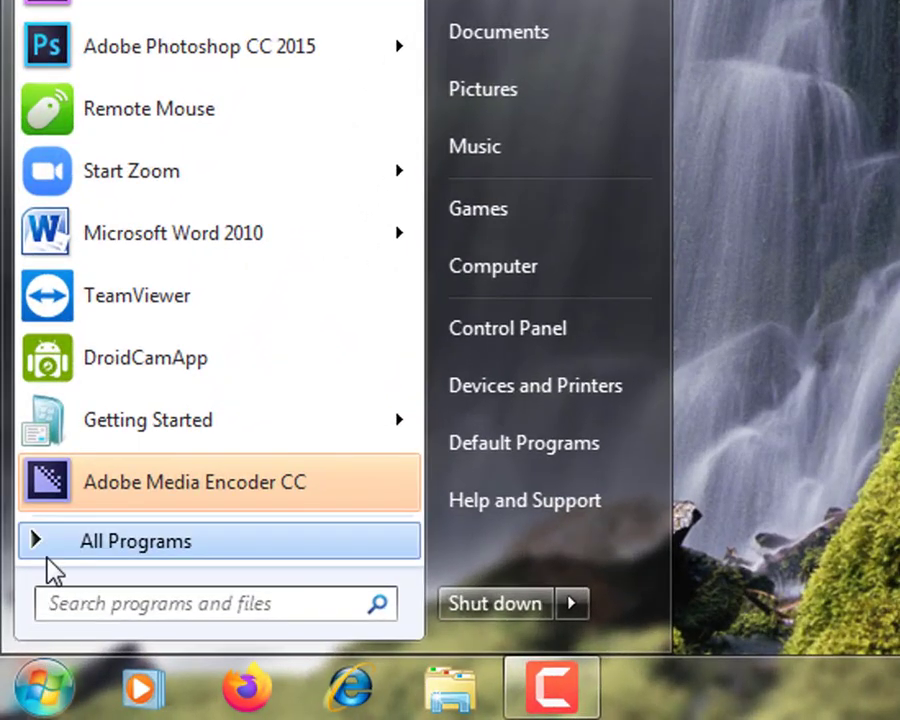
click(47, 562)
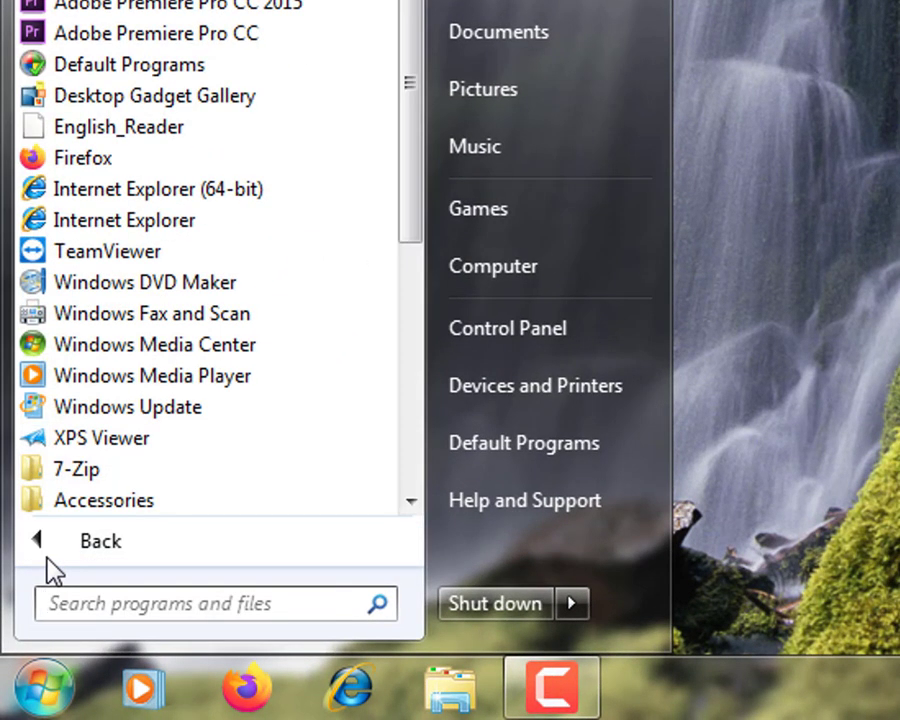
scroll(96, 478, down, 5)
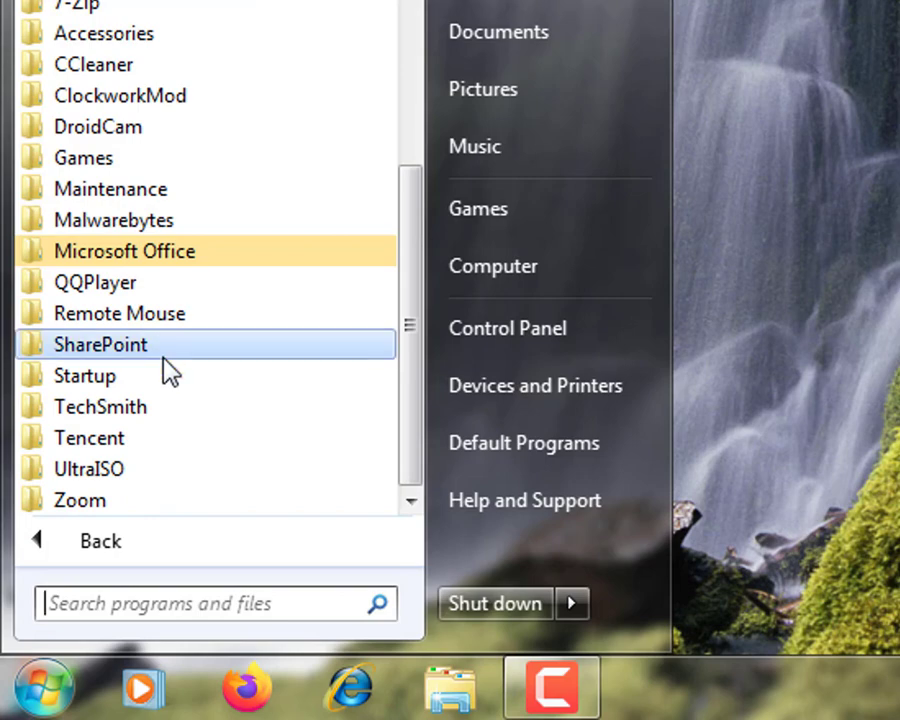
click(183, 255)
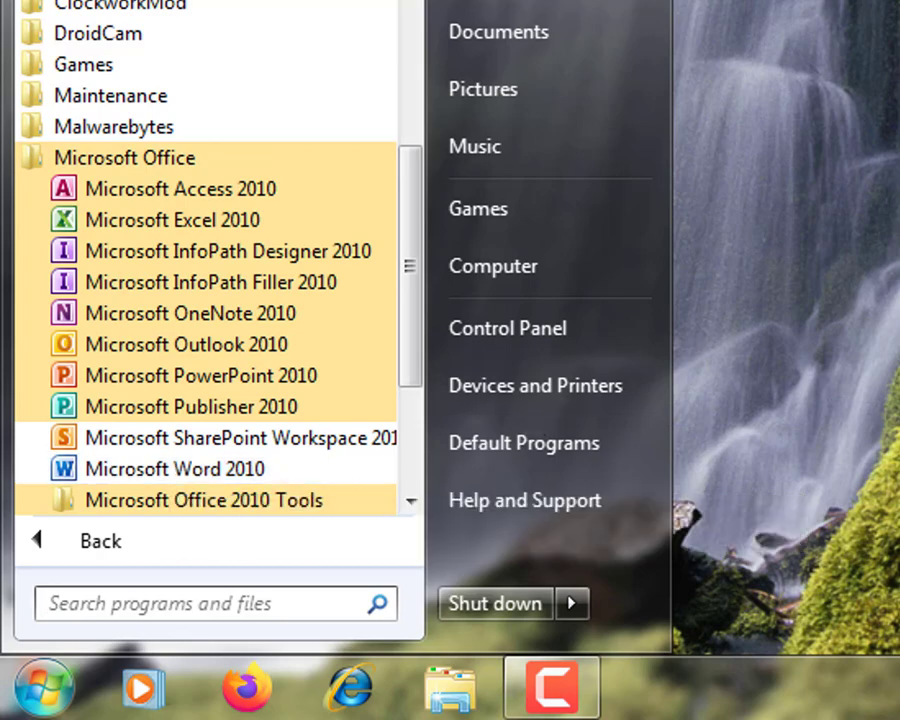
key(Escape)
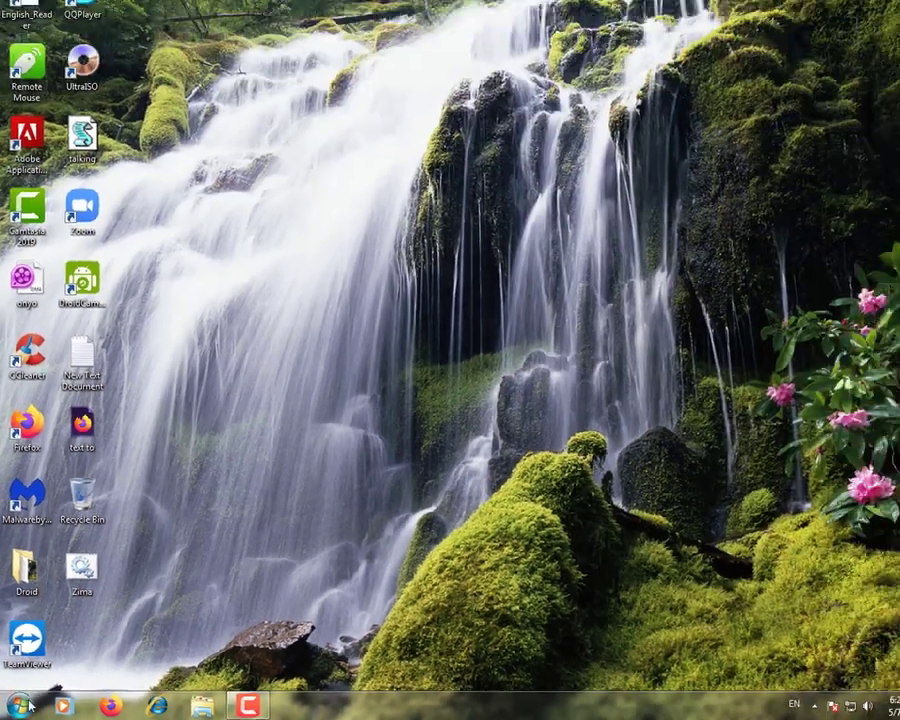
click(20, 706)
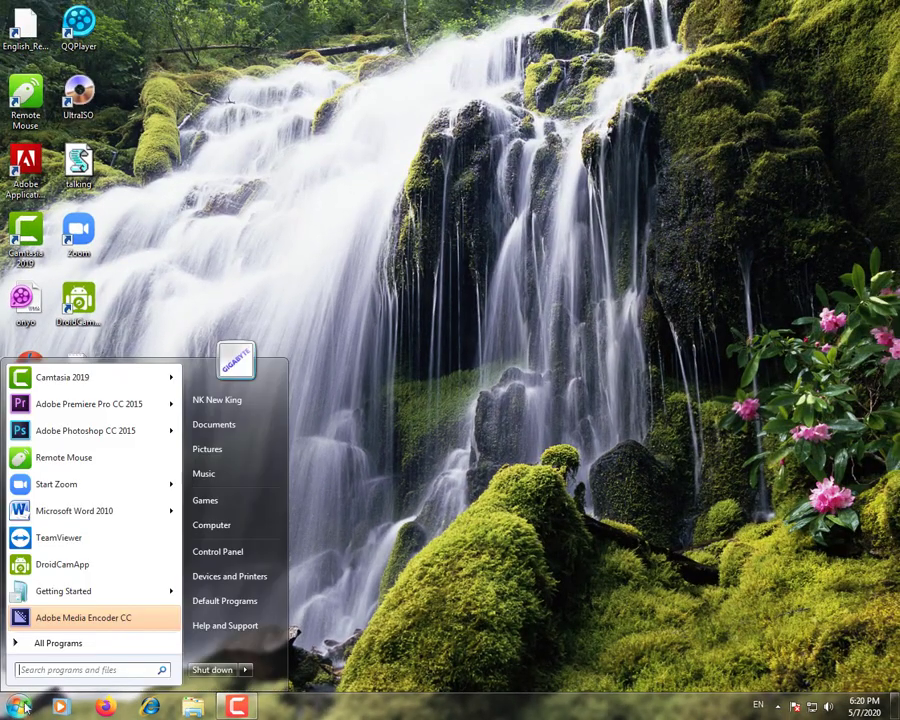
click(47, 516)
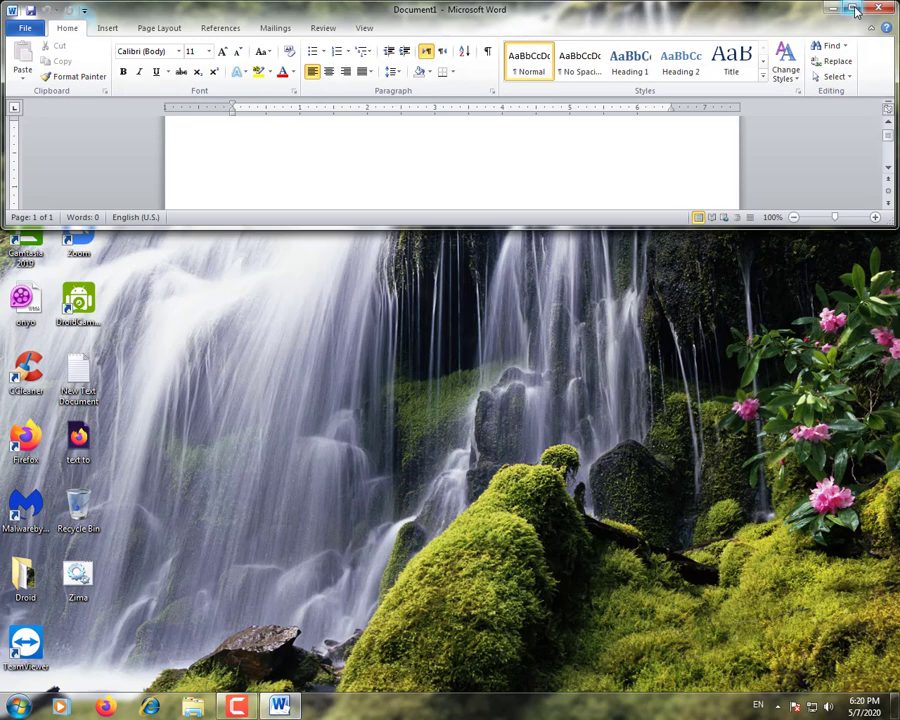
Maximize the Word window and scroll up to the top of the page
click(853, 9)
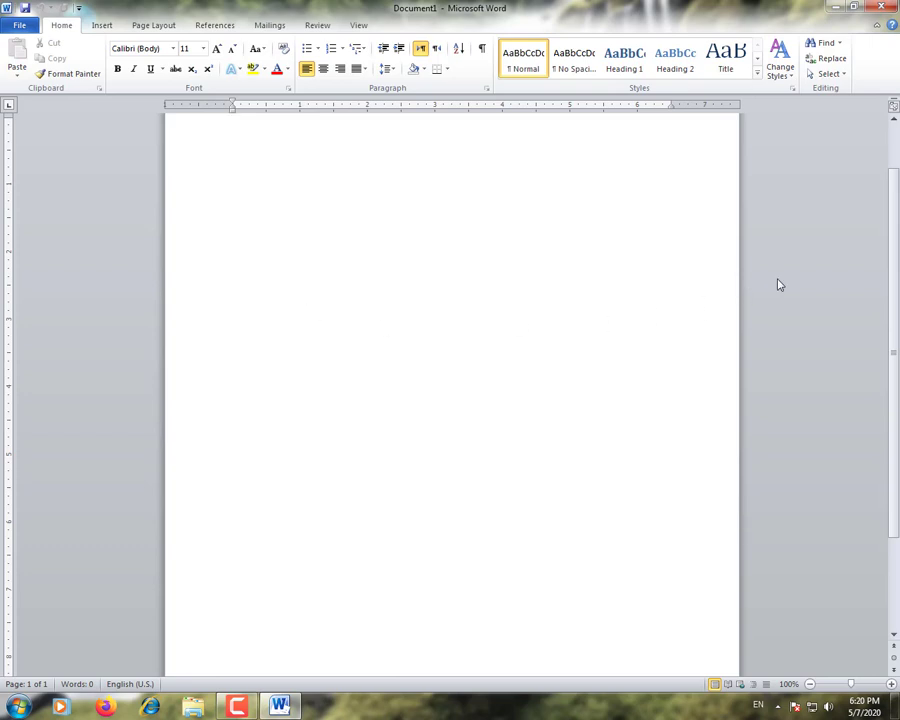
drag(894, 271, 890, 215)
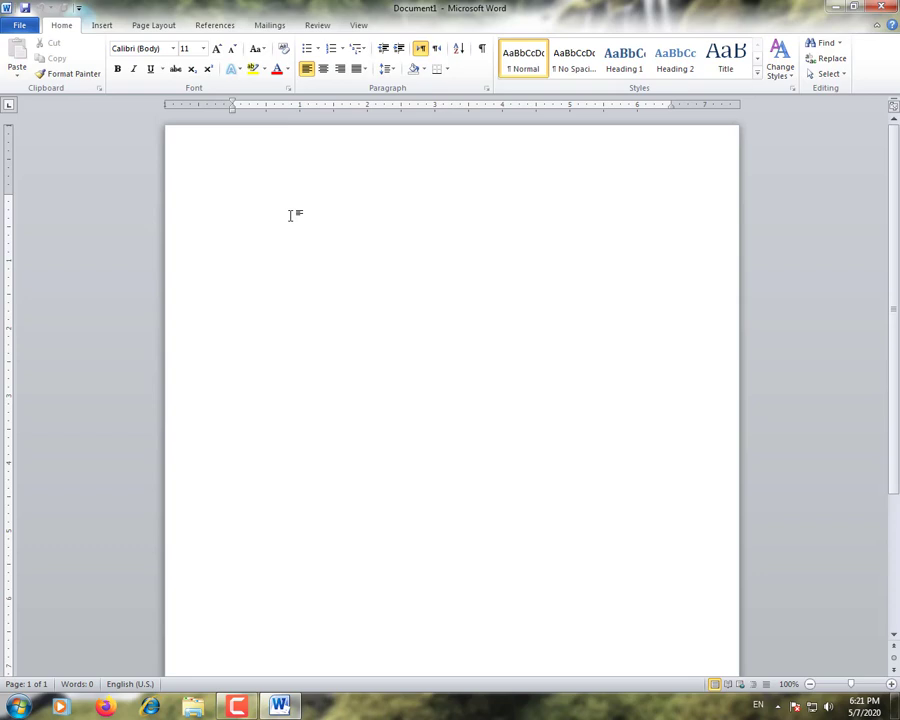
Insert a table on the blank page using the =table( command
click(101, 25)
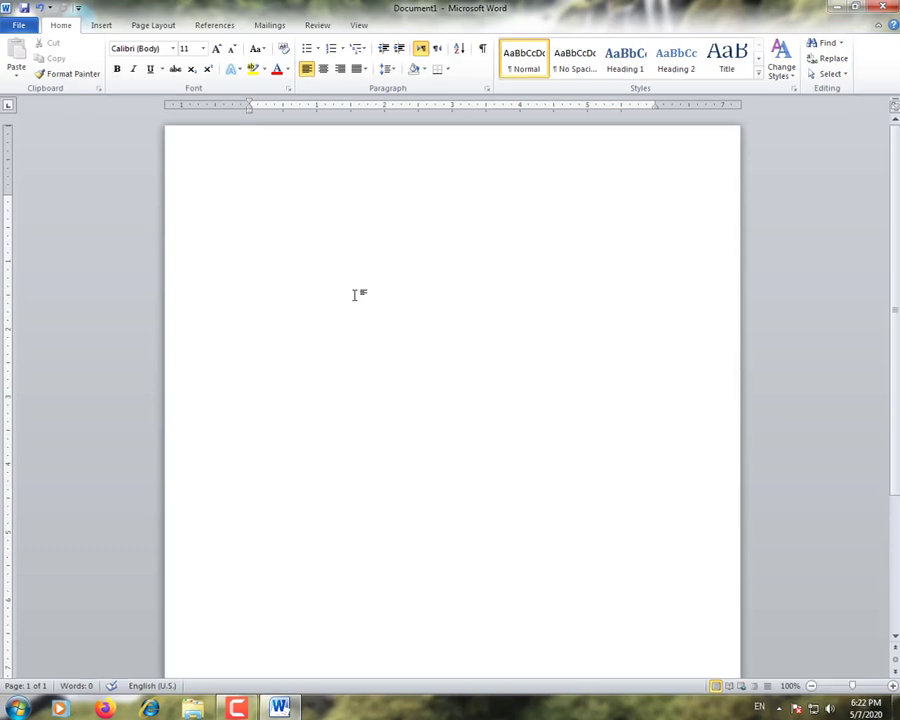
text(=ta)
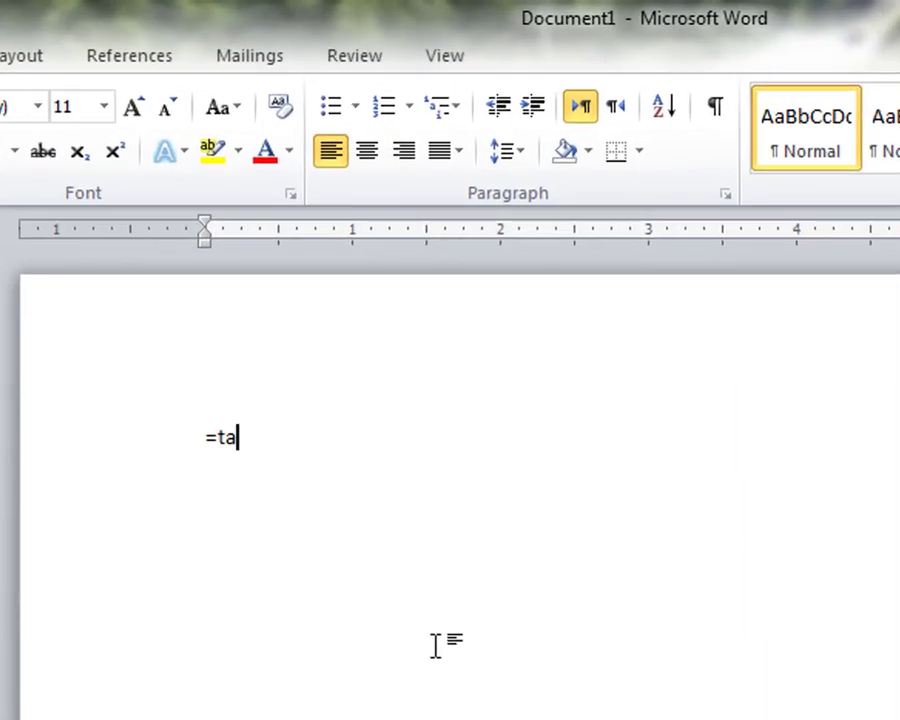
text(ble)
text(()
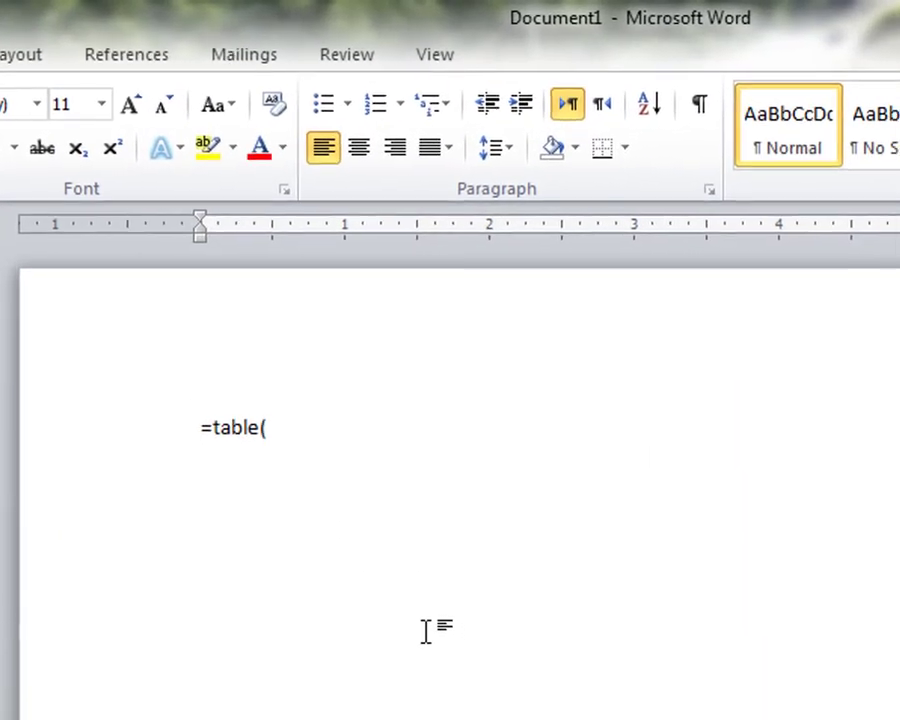
key(Return)
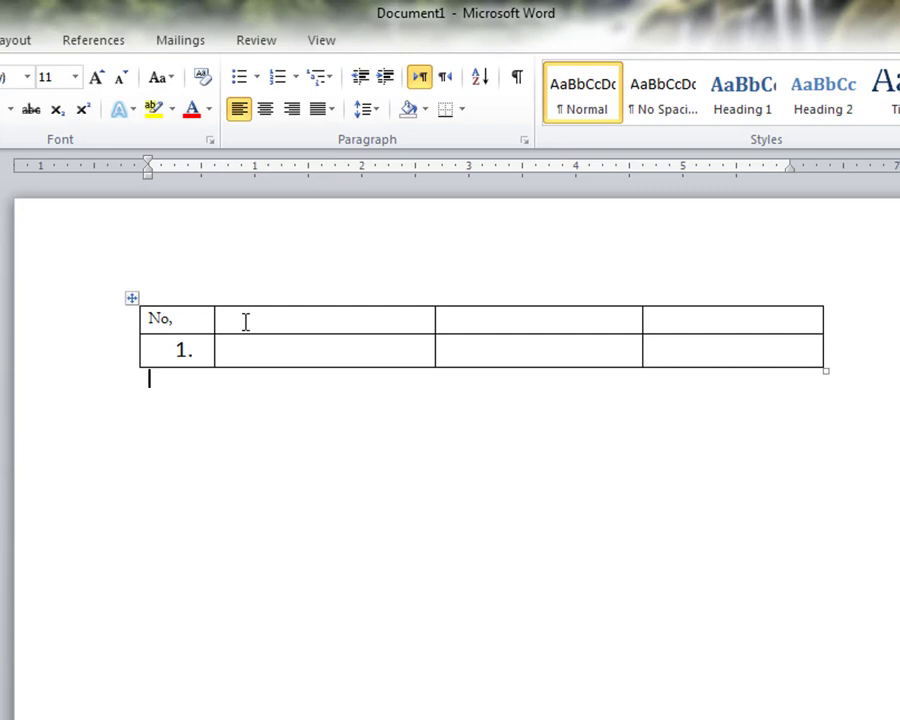
Fill the remaining header cells with Jina, Cheo and Makazi
click(245, 321)
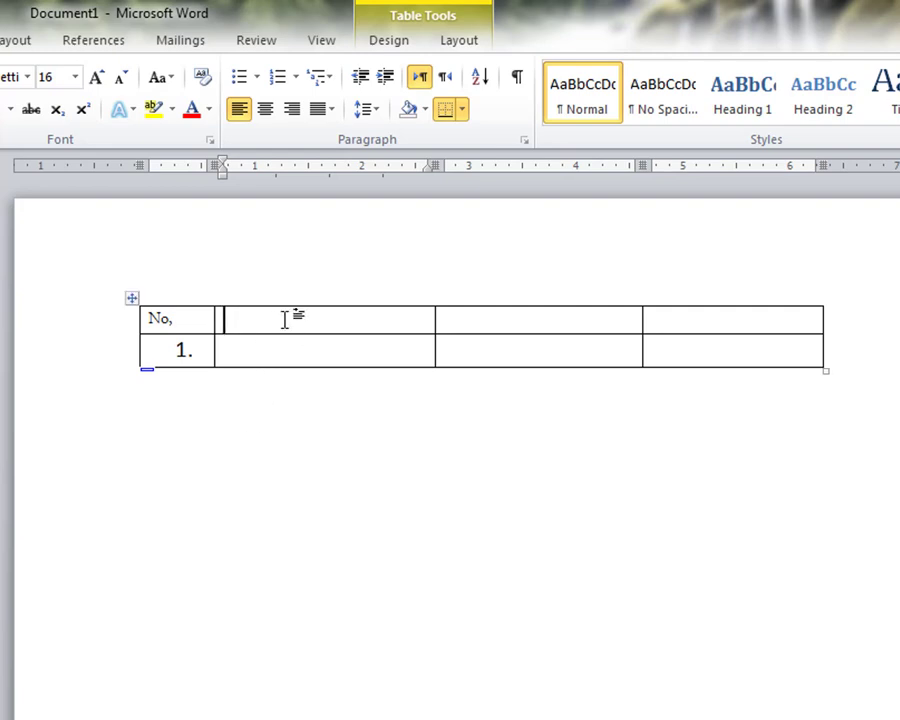
text(Ji)
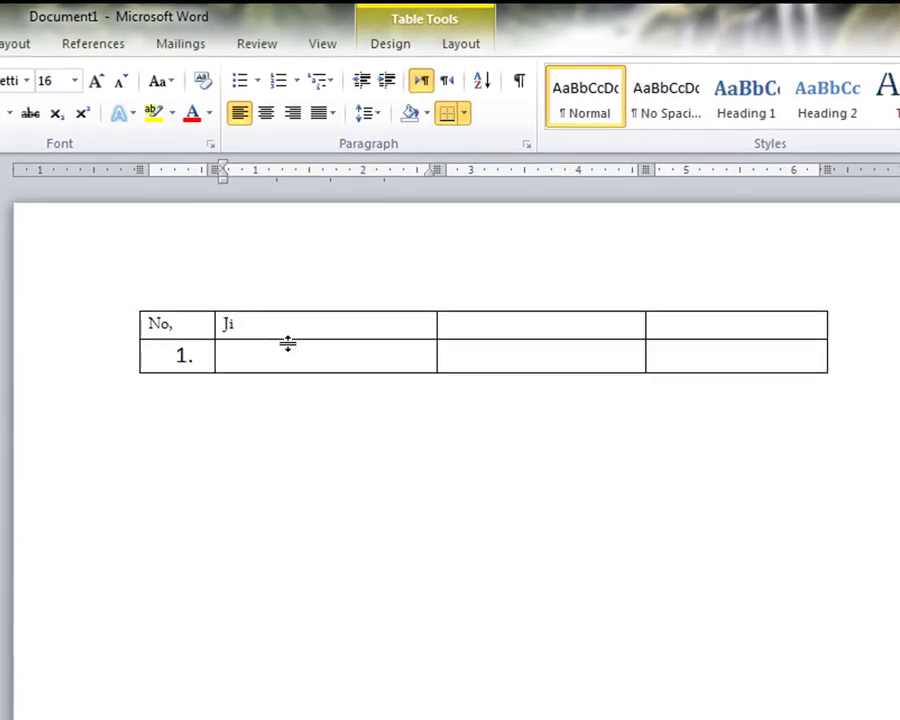
text(na)
key(Tab)
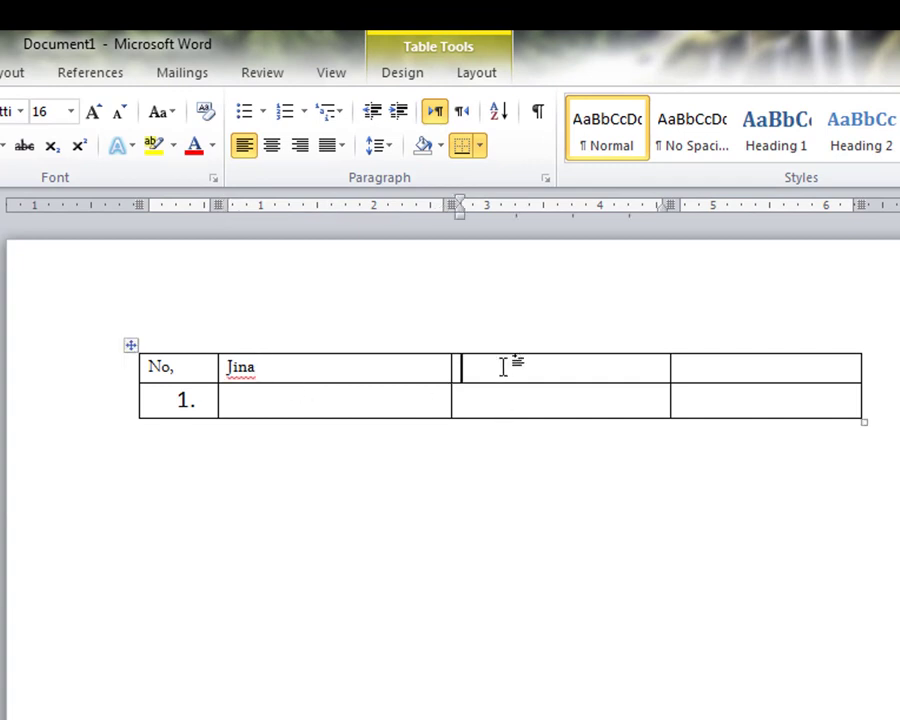
text(Ch)
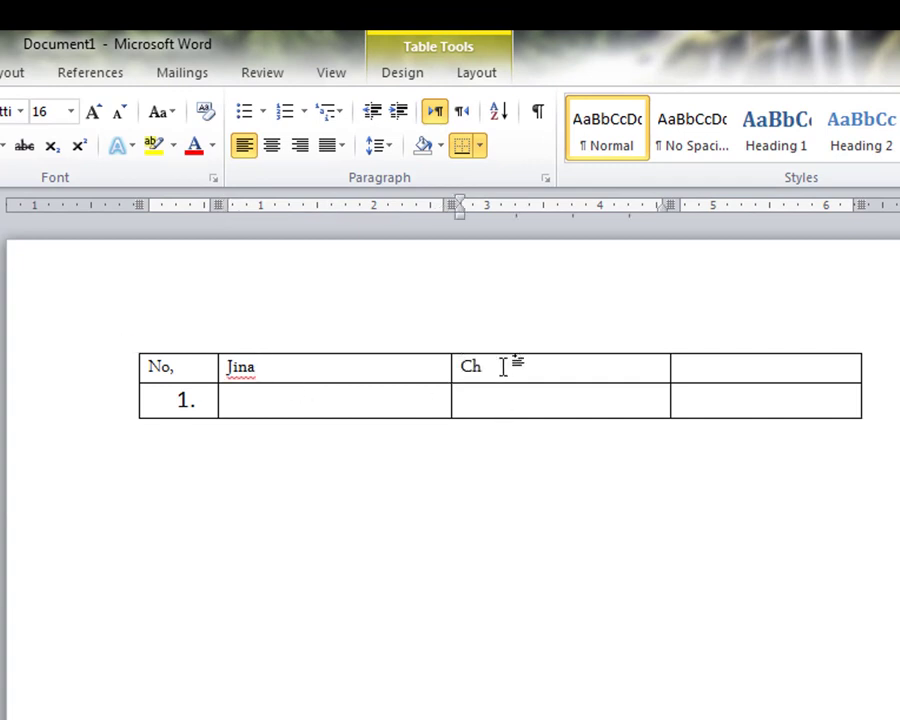
text(eo)
click(755, 389)
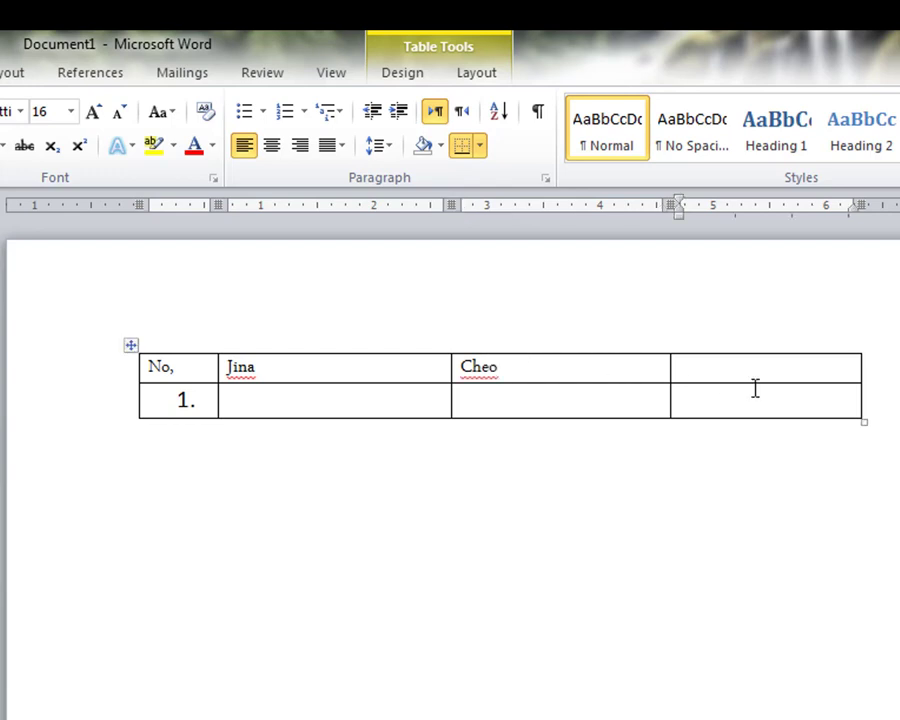
text(M)
text(akaz)
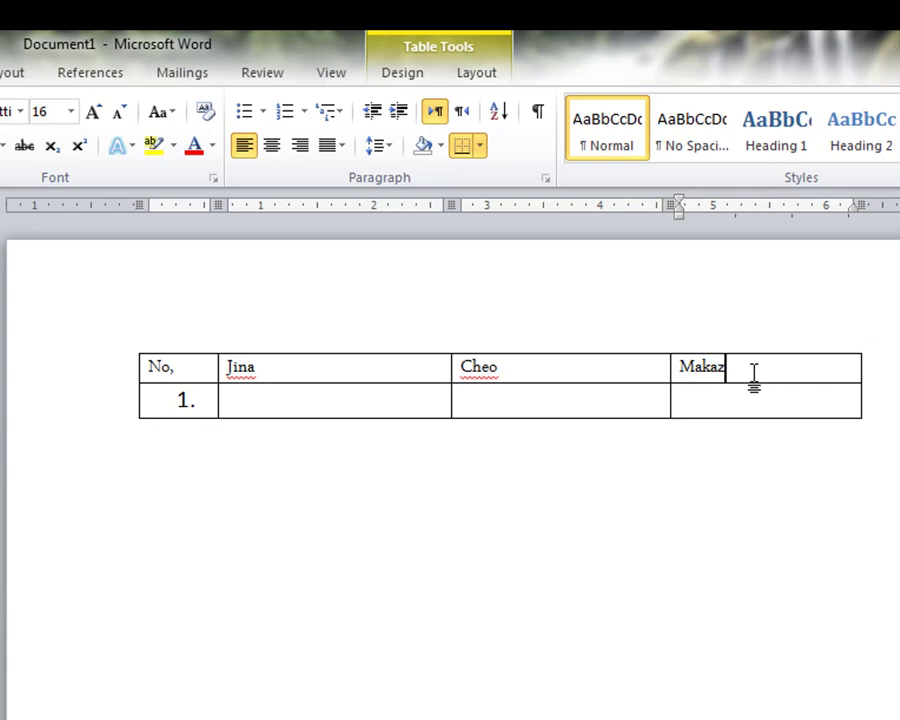
text(i)
key(Tab)
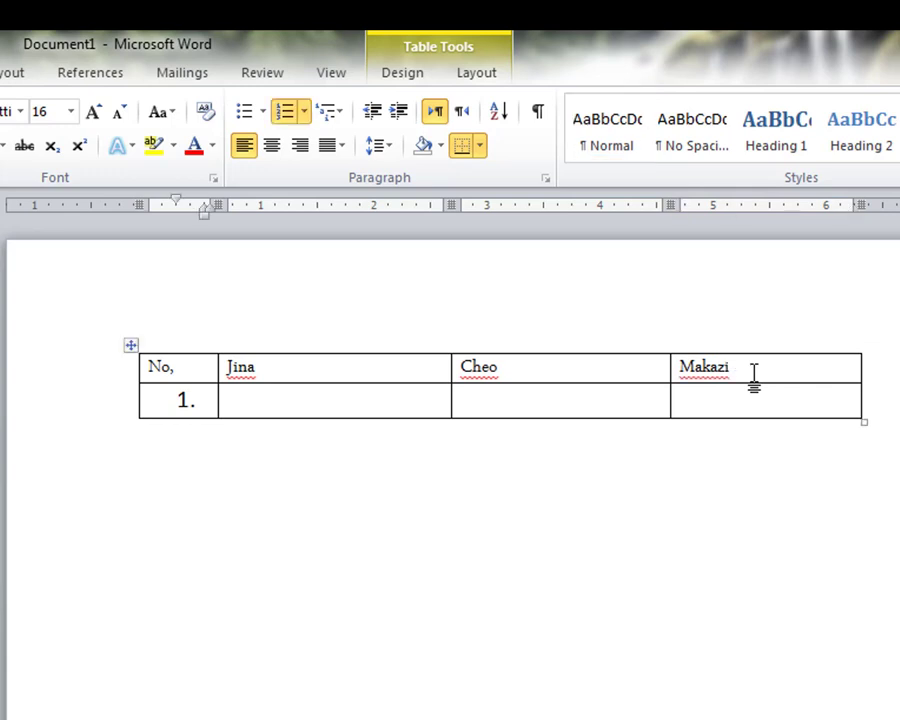
key(Tab)
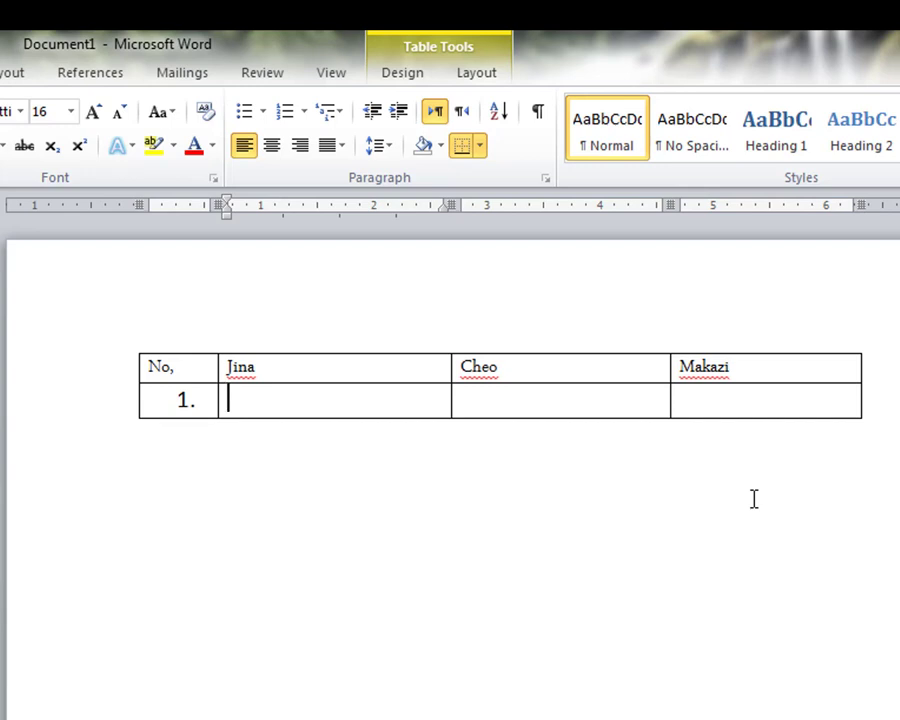
Fill row 1 with a person's name, title Mwalimu and residence Mohoro Rufiji
text(Mwame)
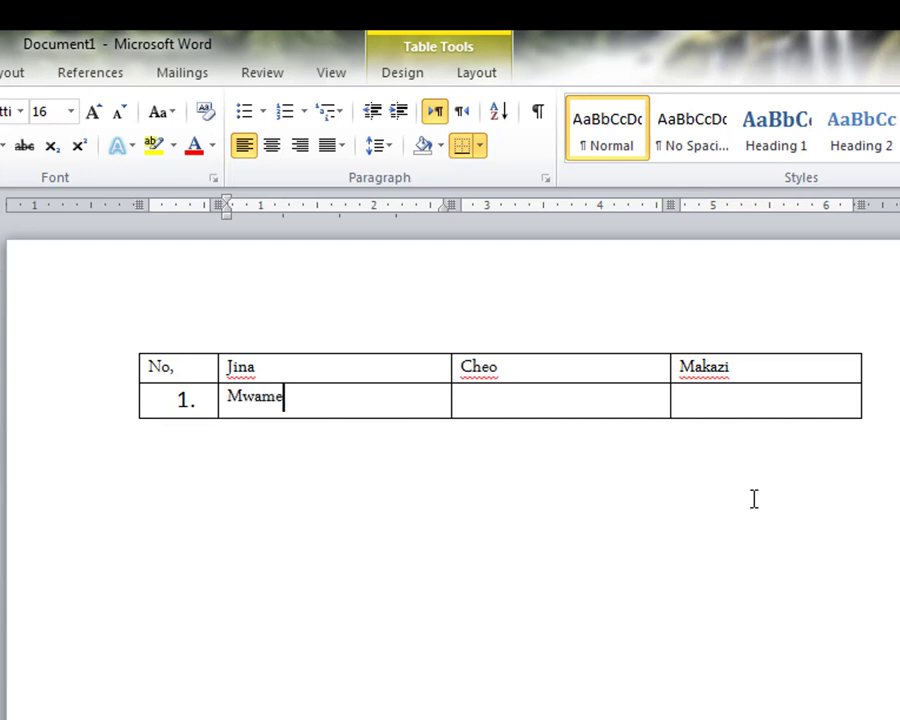
text(d)
text( Iss)
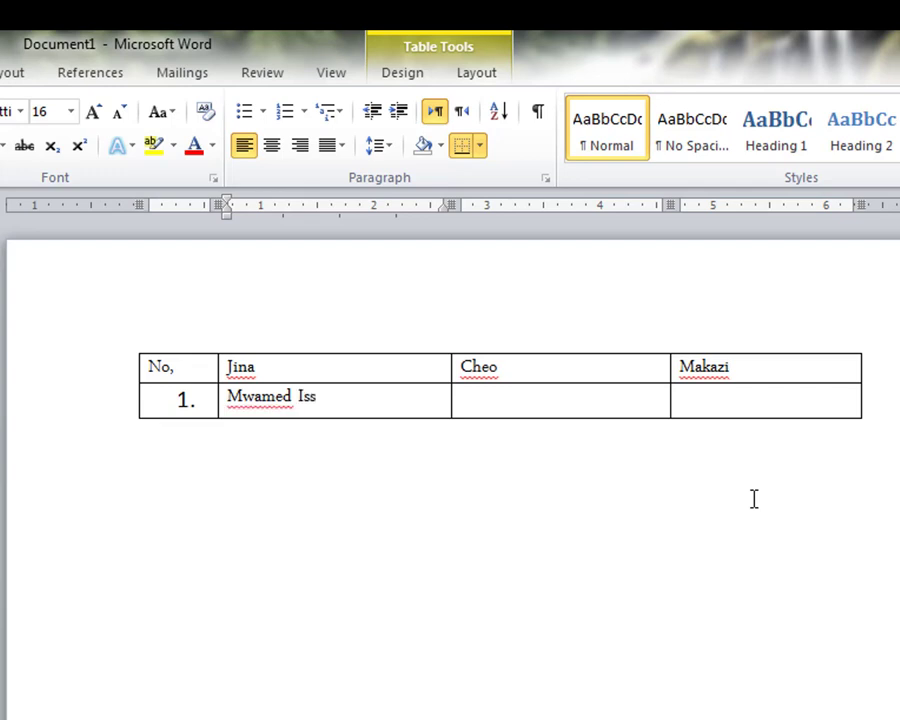
text(a)
key(Tab)
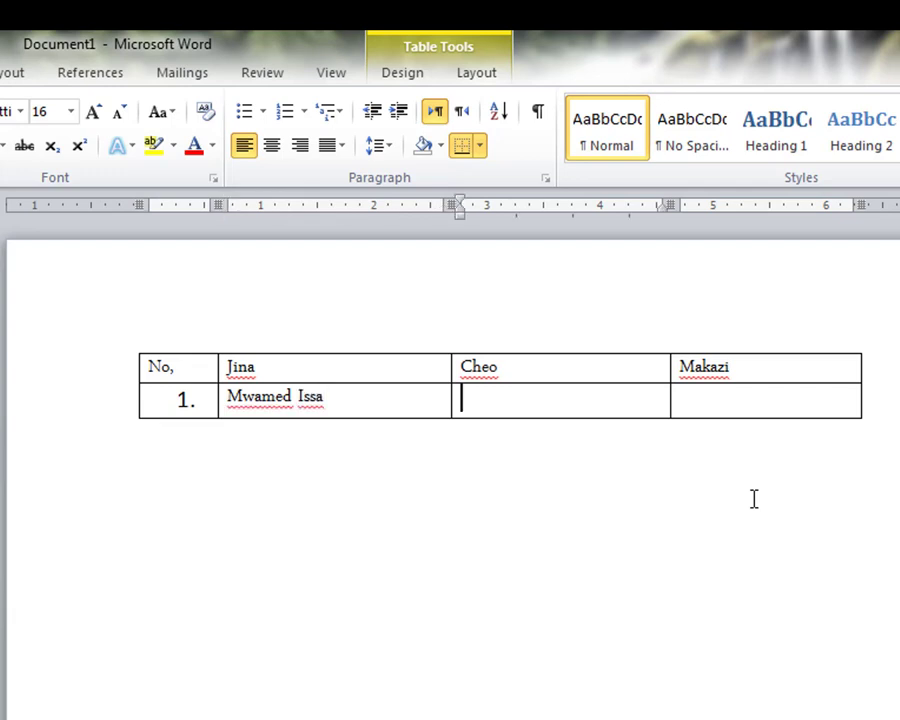
text(Mwa)
text(limu)
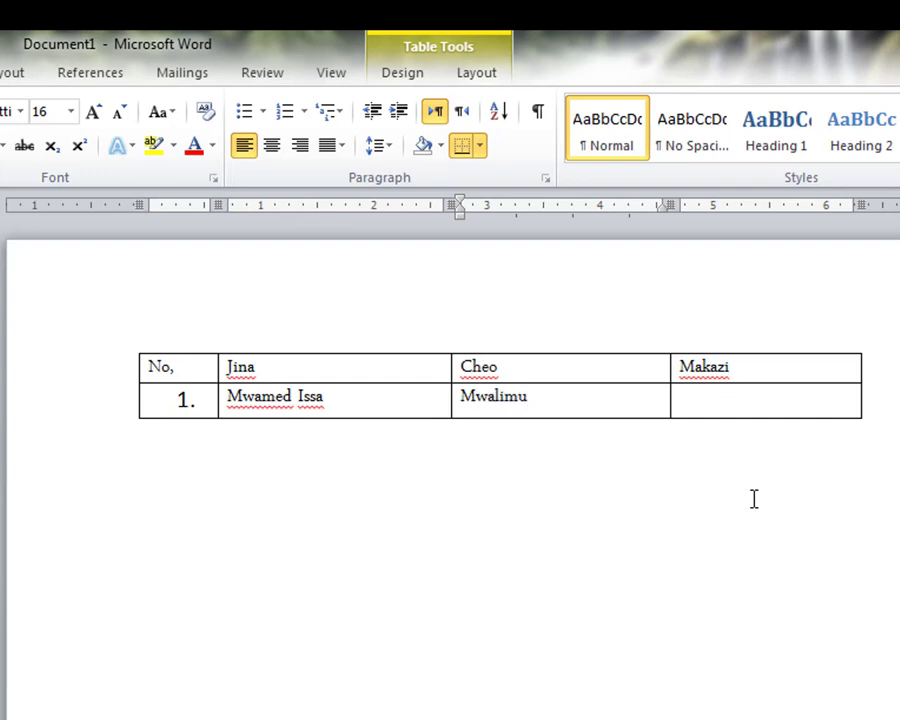
key(Tab)
text(M)
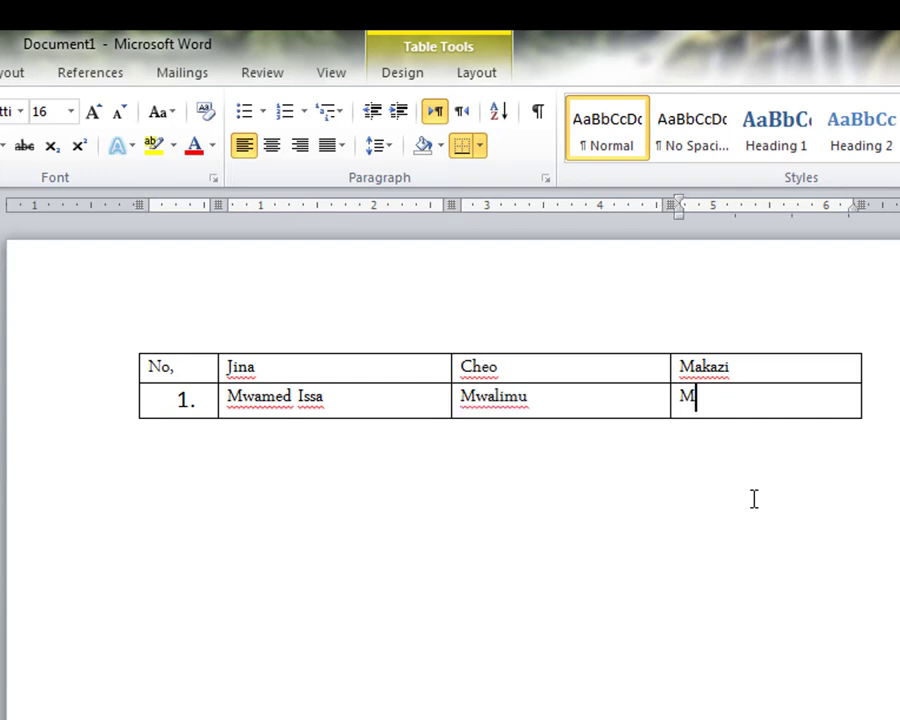
text(ohoro)
text( R)
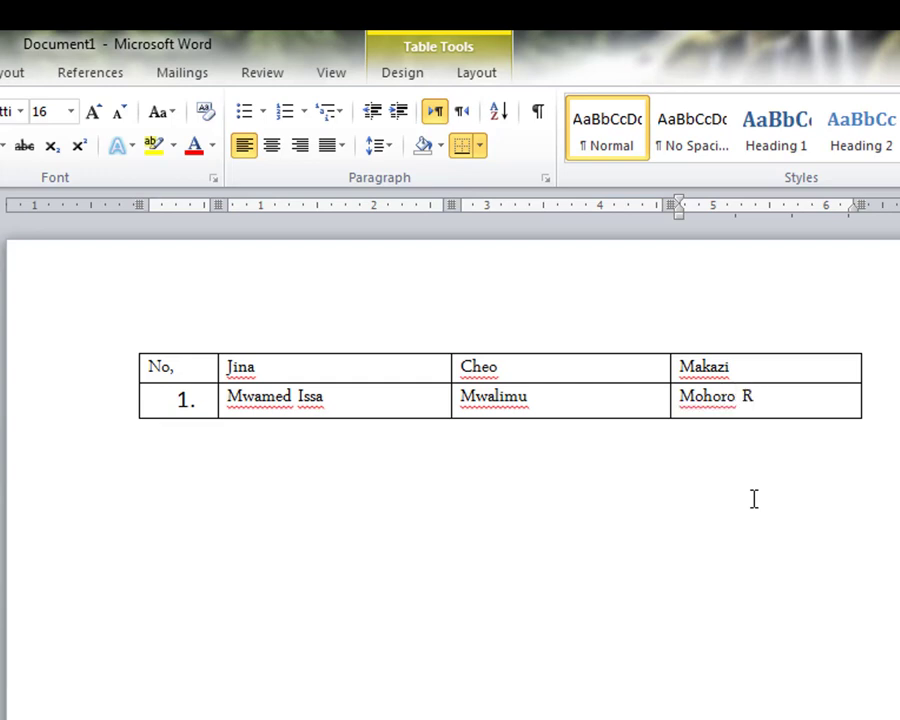
text(ufiji)
Add row 2 with a person's name, title Mkulima and residence Mtwara
key(Tab)
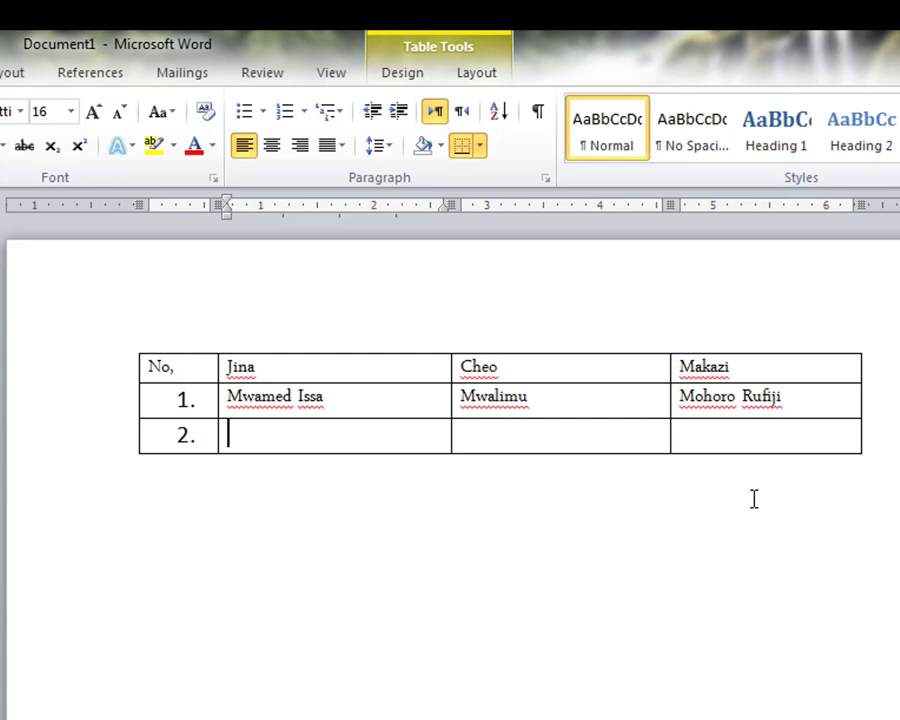
text(Zaina)
text(b)
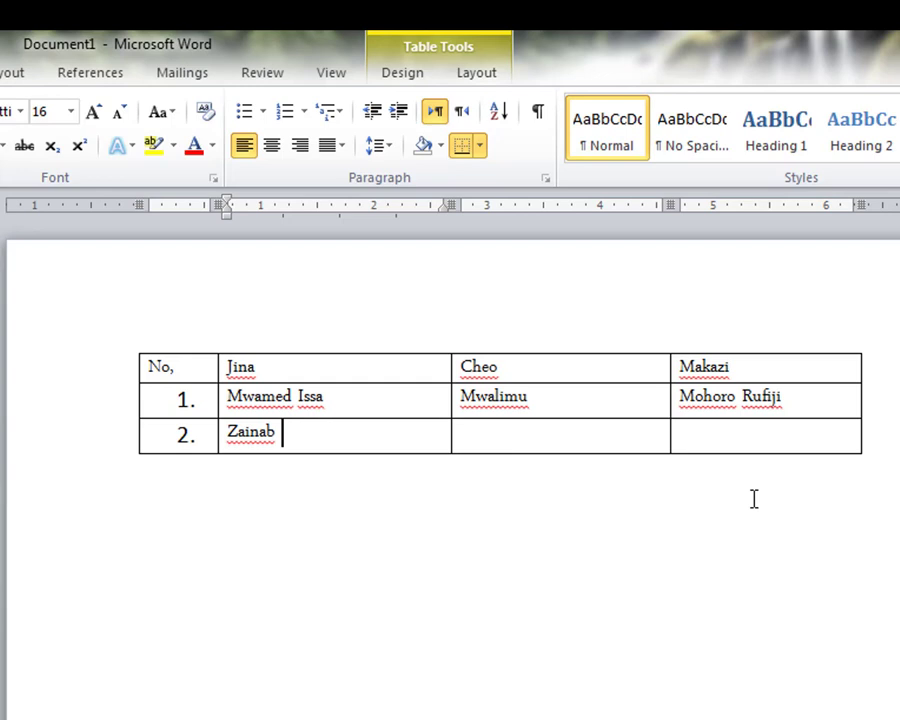
text(M)
text(b)
text(wana)
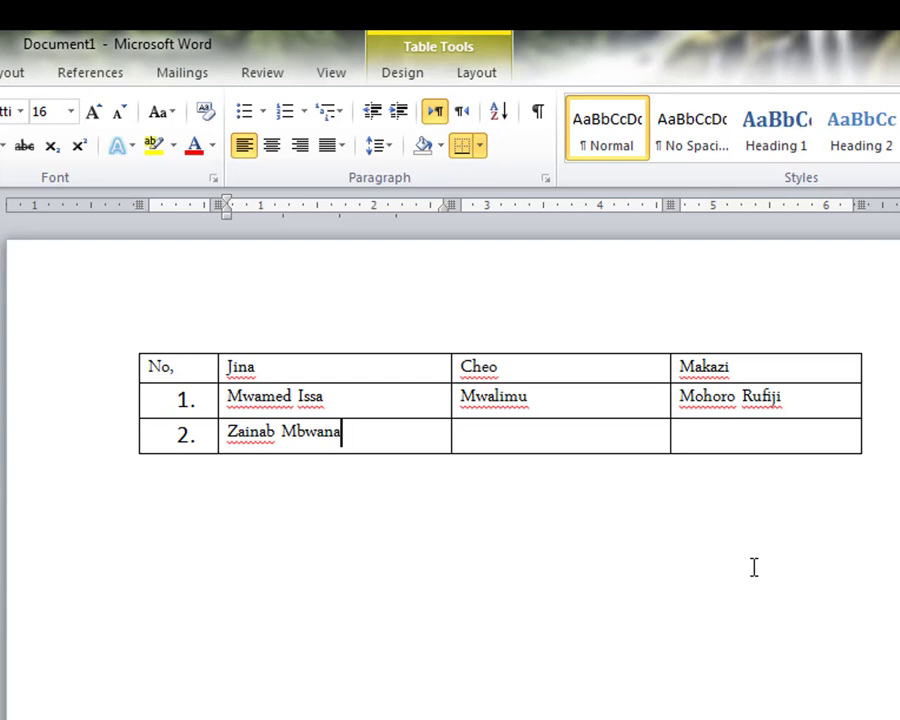
key(Tab)
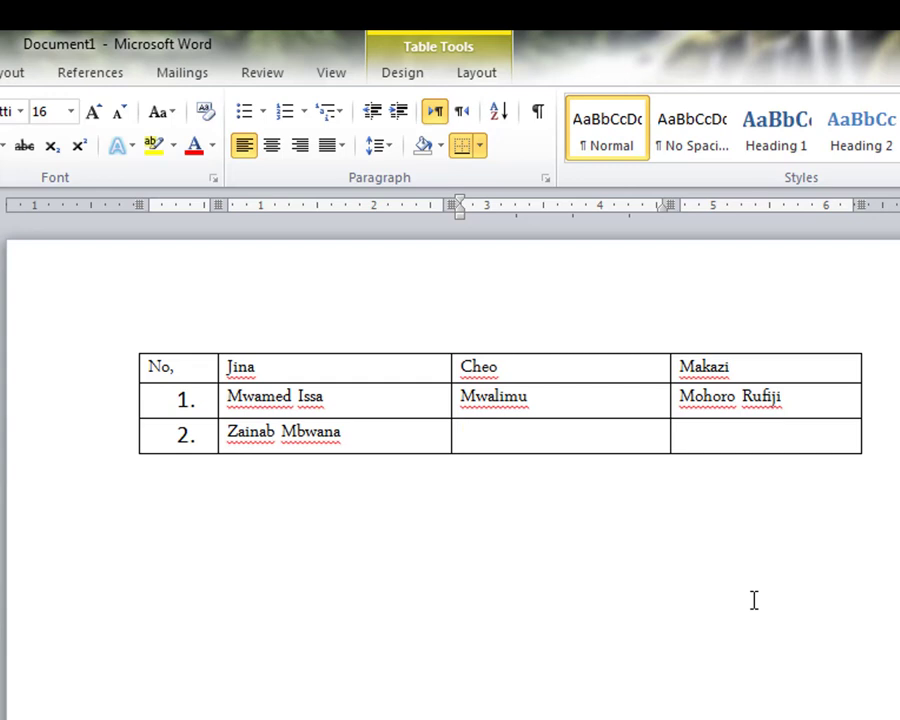
text(Mkul)
text(ima)
key(Tab)
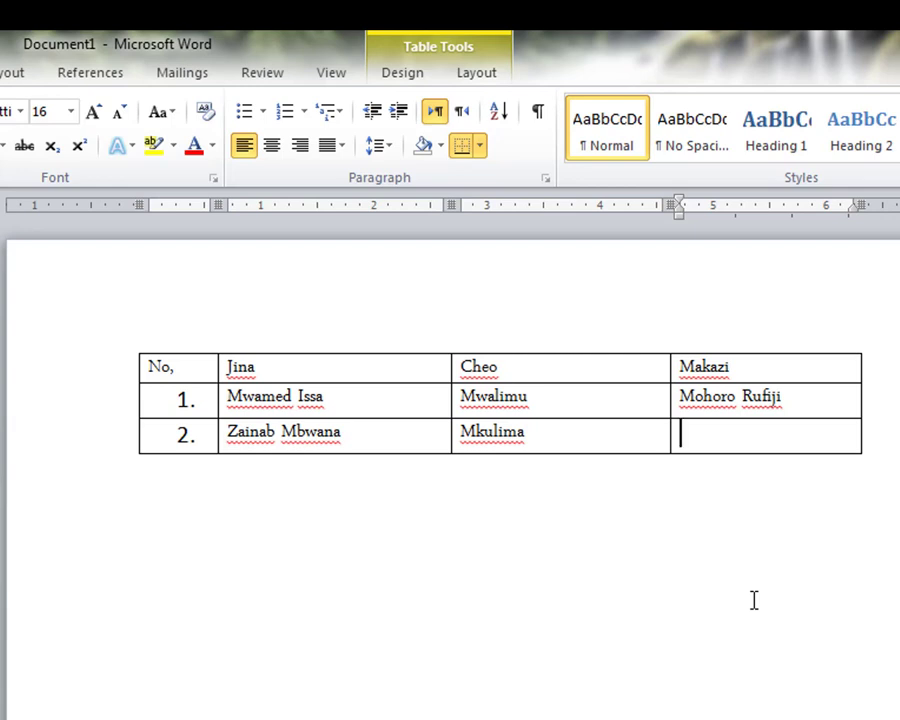
text(Mtwa)
text(ra)
Add row 3 with a person's name, title Mfanyakazi and residence Mbeya
key(Tab)
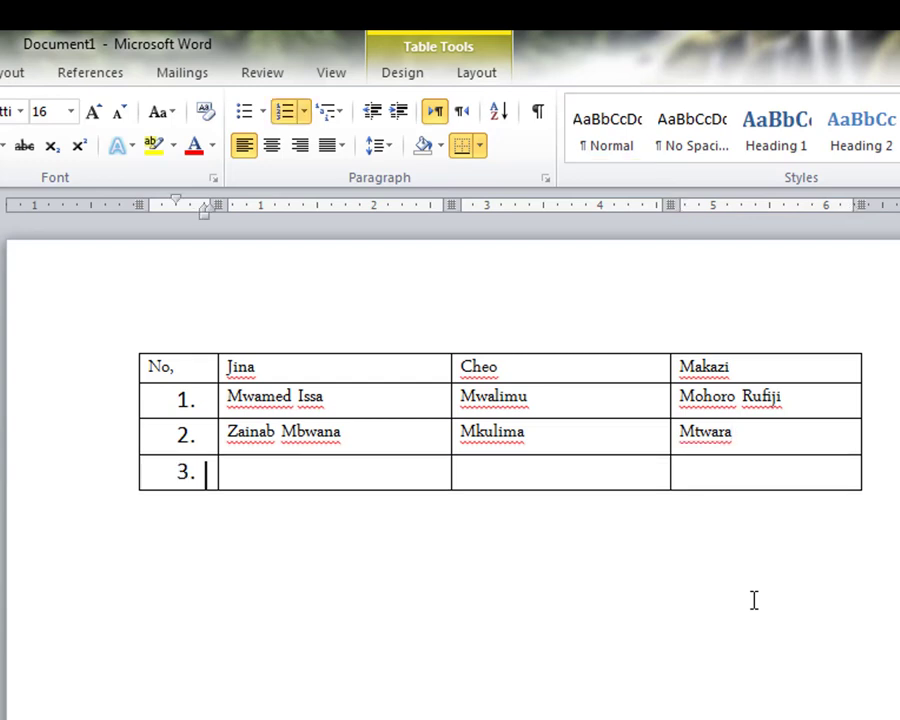
key(Tab)
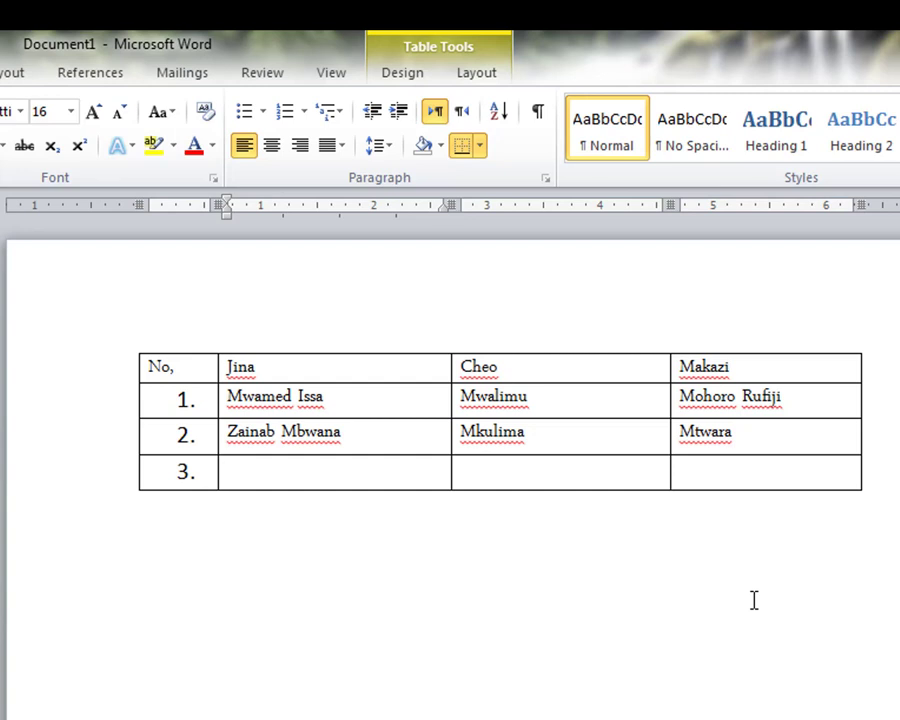
text(Pet)
text(er)
key(Tab)
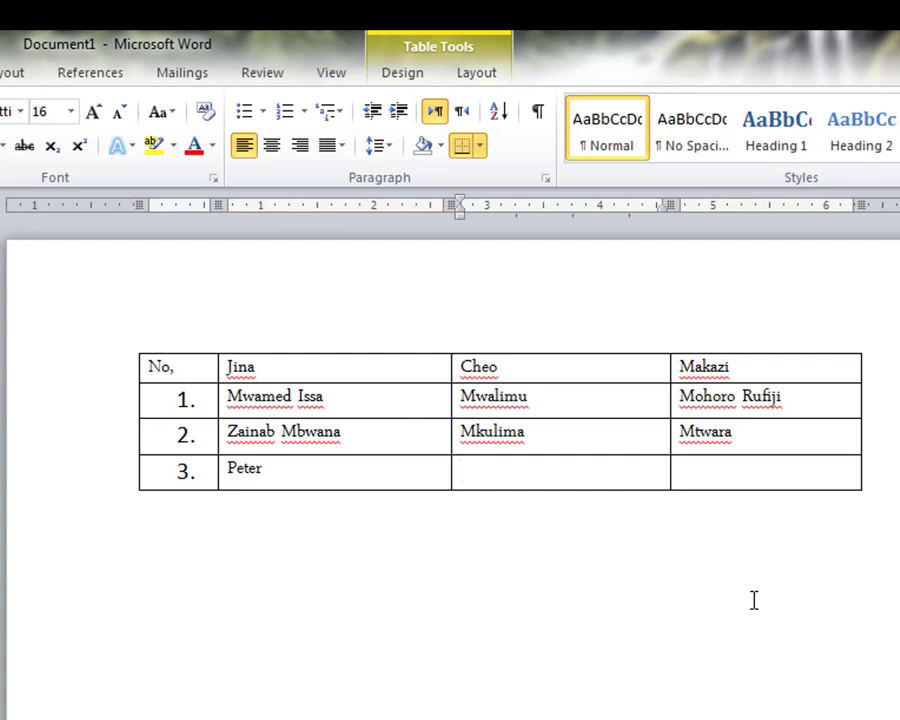
click(390, 476)
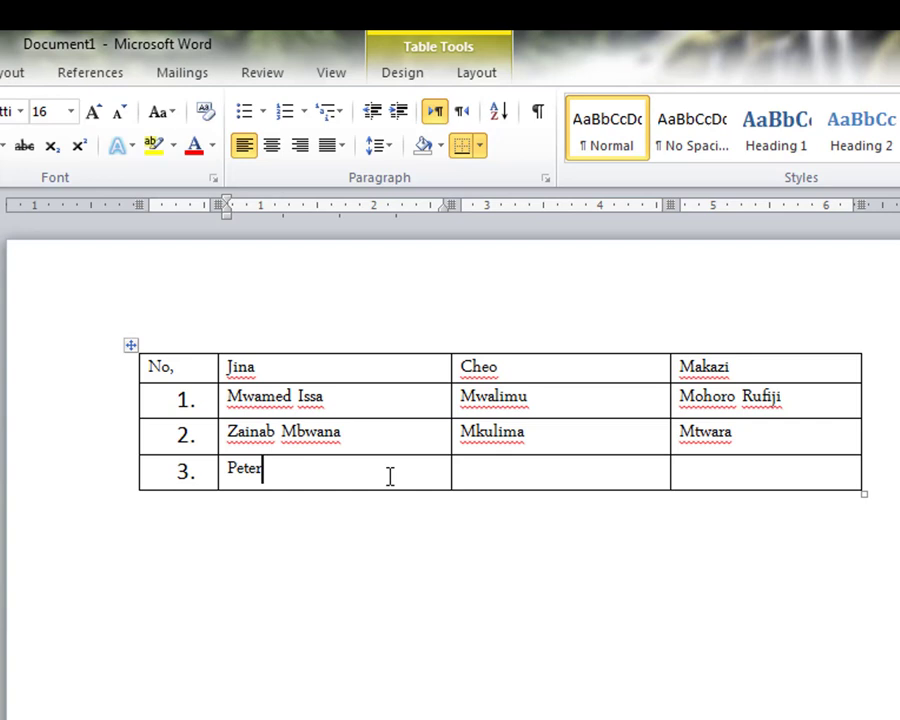
text(D)
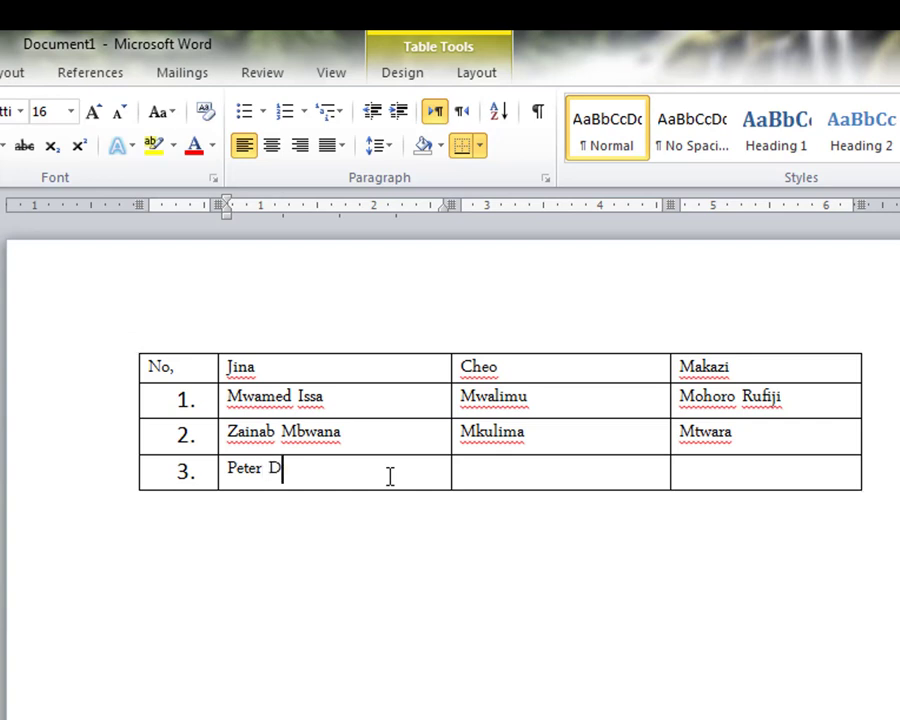
text(avid)
key(Tab)
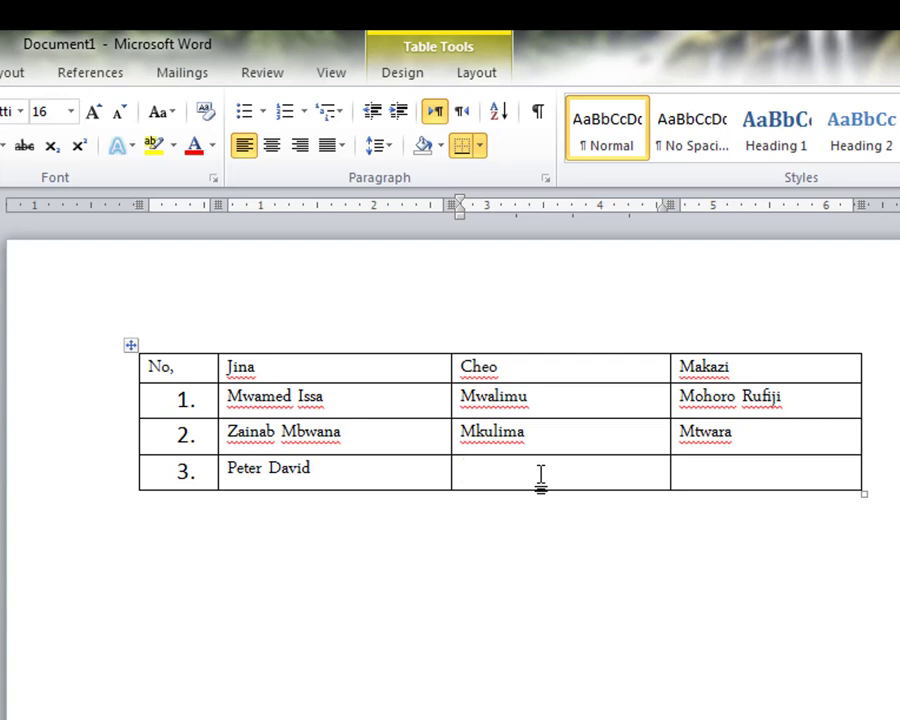
text(Mfanya)
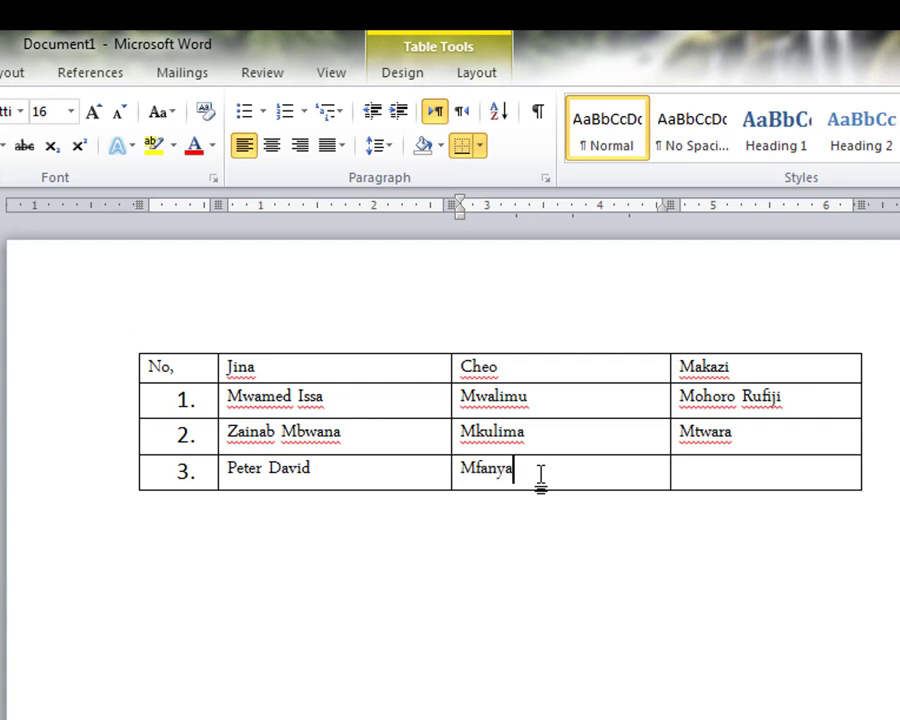
text(kazi)
key(Tab)
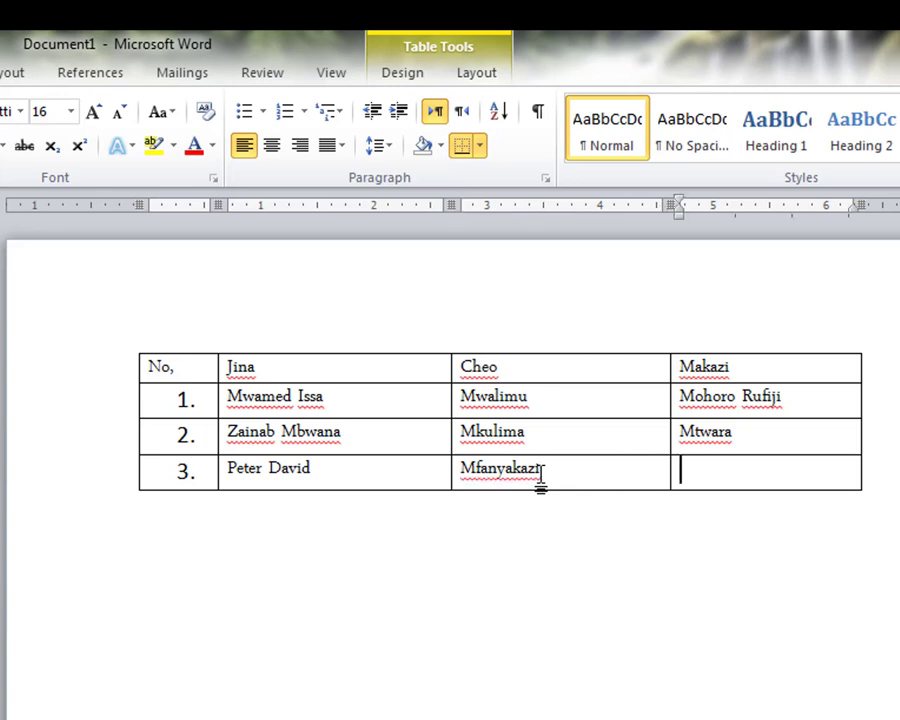
text(M)
text(beya)
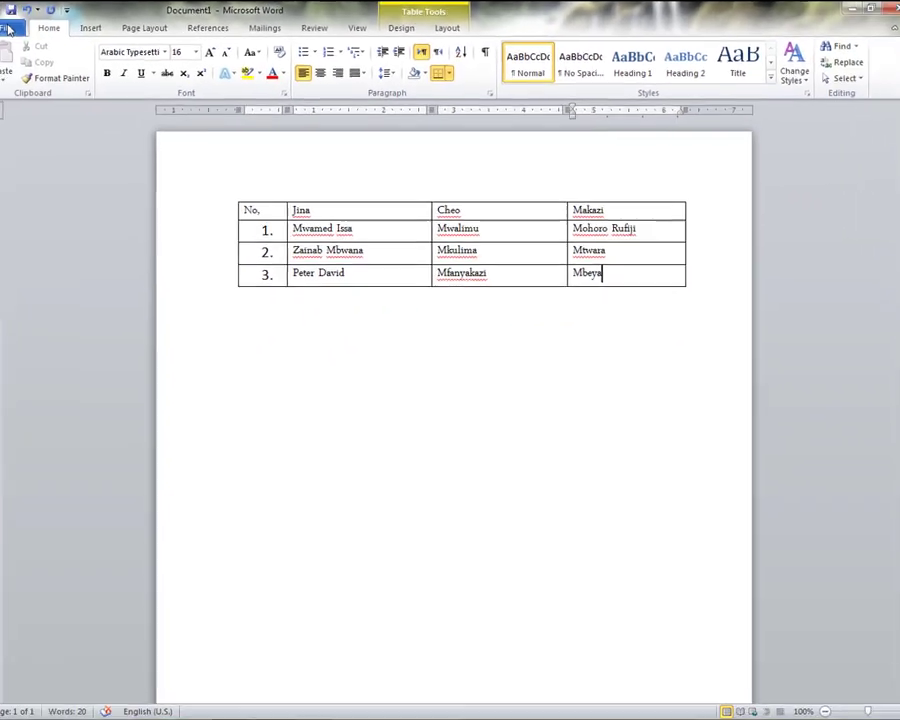
Save the table document as 'Orodha' on the Desktop
click(36, 46)
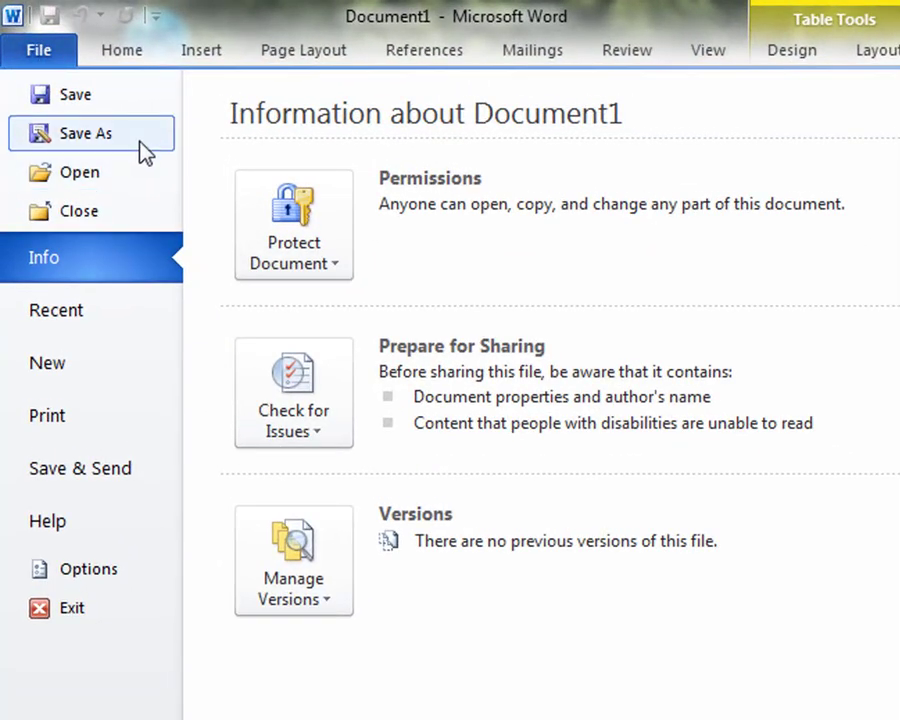
click(140, 143)
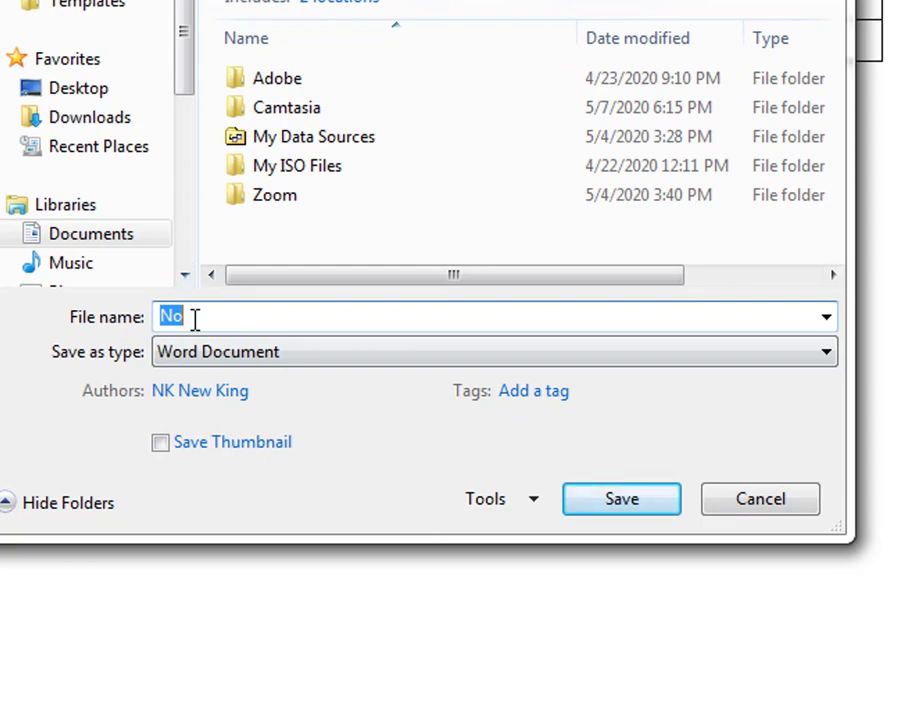
text(Oroch)
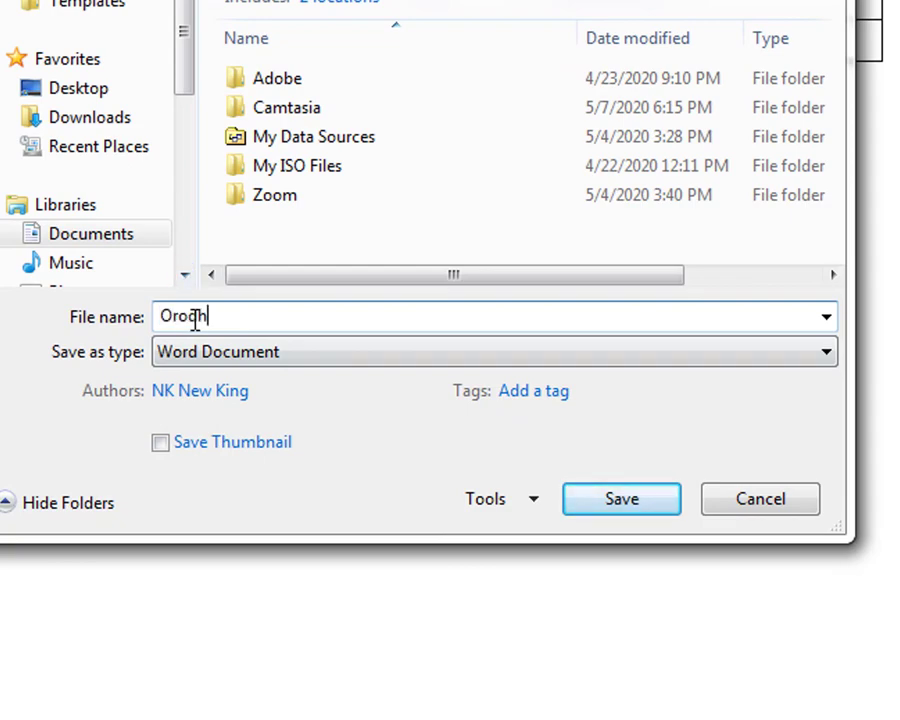
text(a)
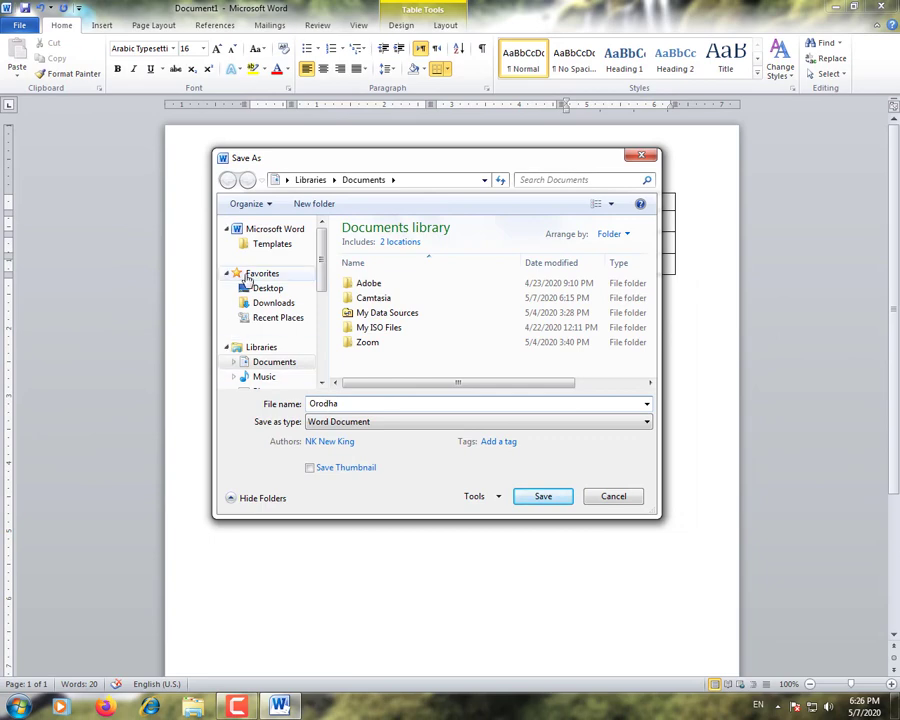
click(240, 288)
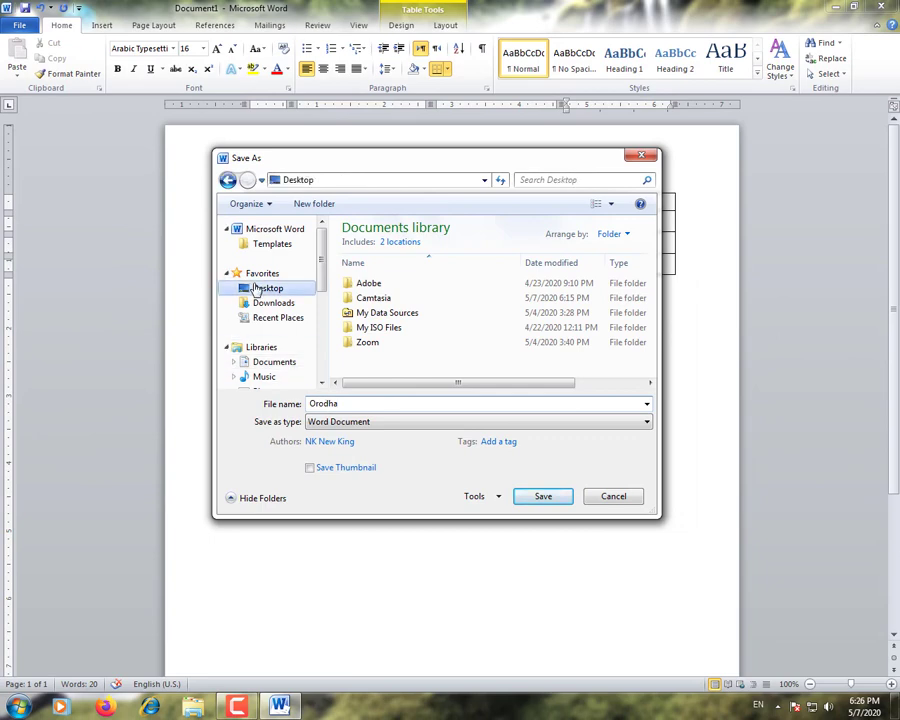
click(543, 503)
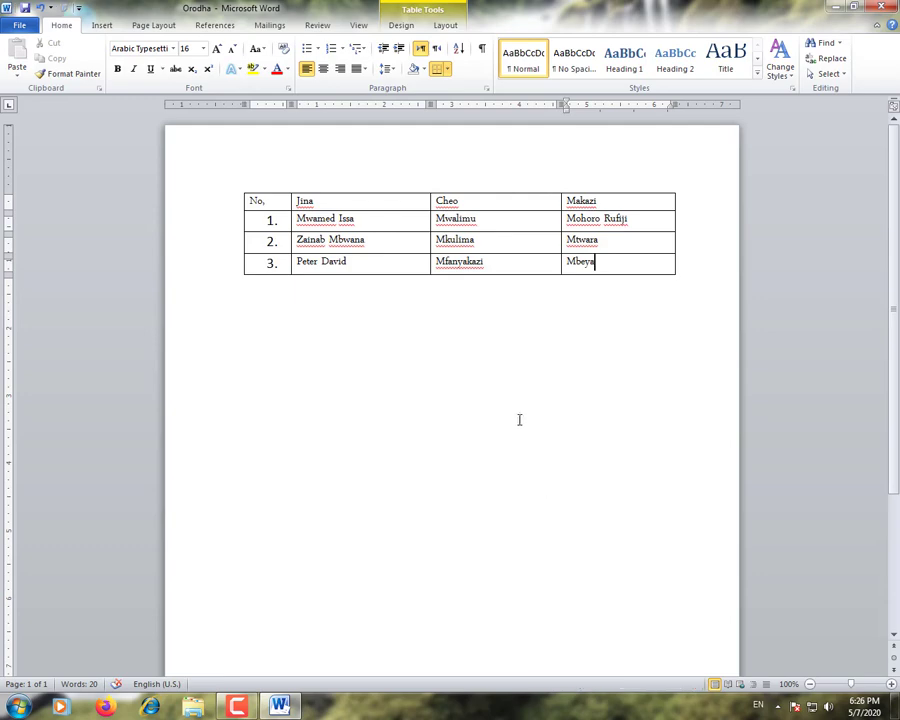
Close Word, refresh the desktop, and relaunch Word 2010 with a blank document
key(alt+F4)
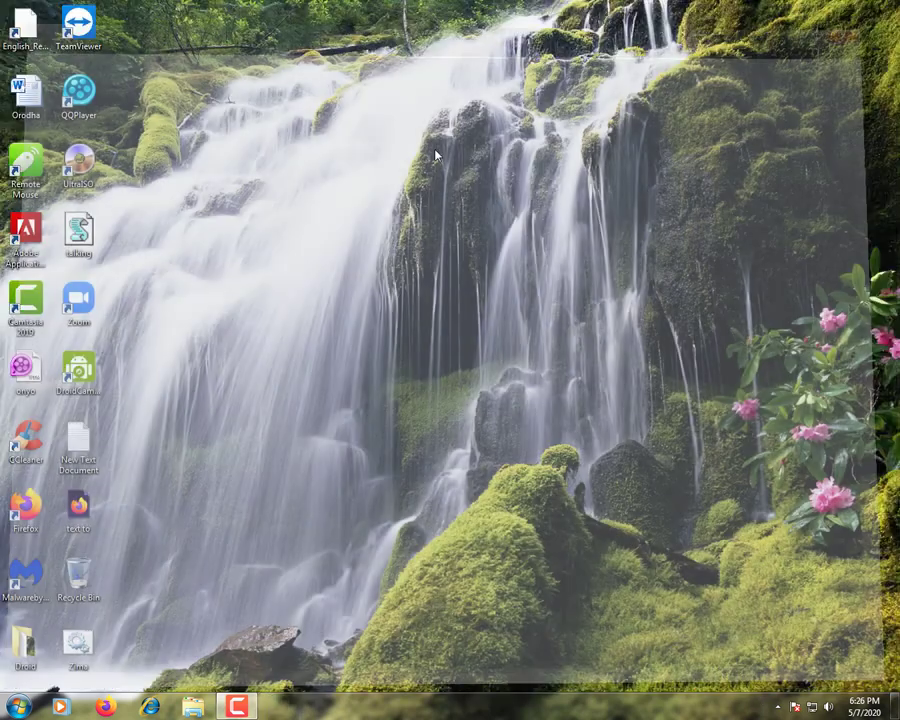
right_click(237, 56)
click(273, 94)
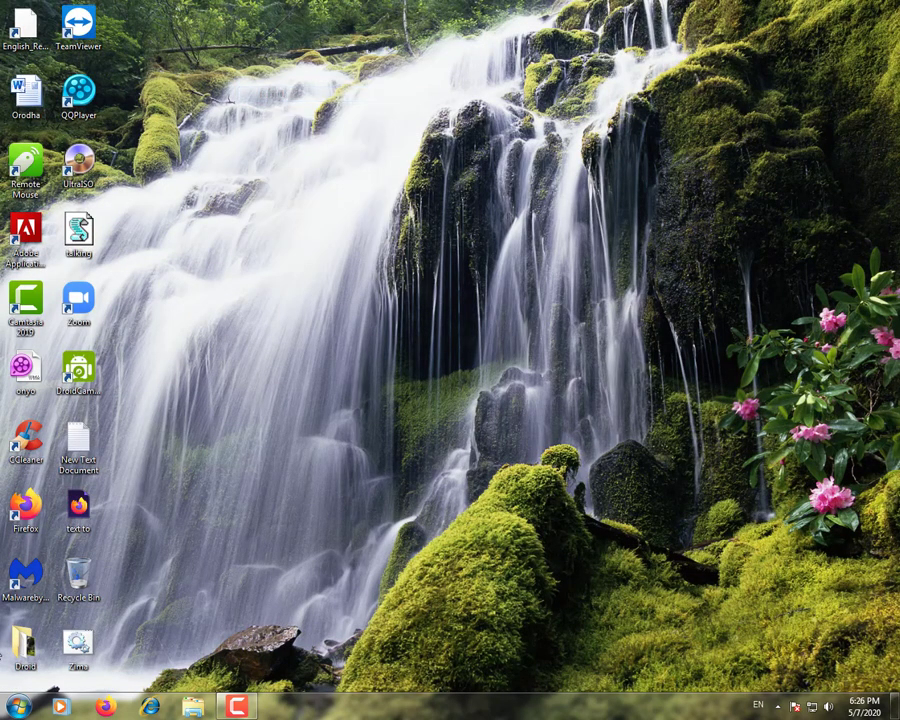
click(18, 706)
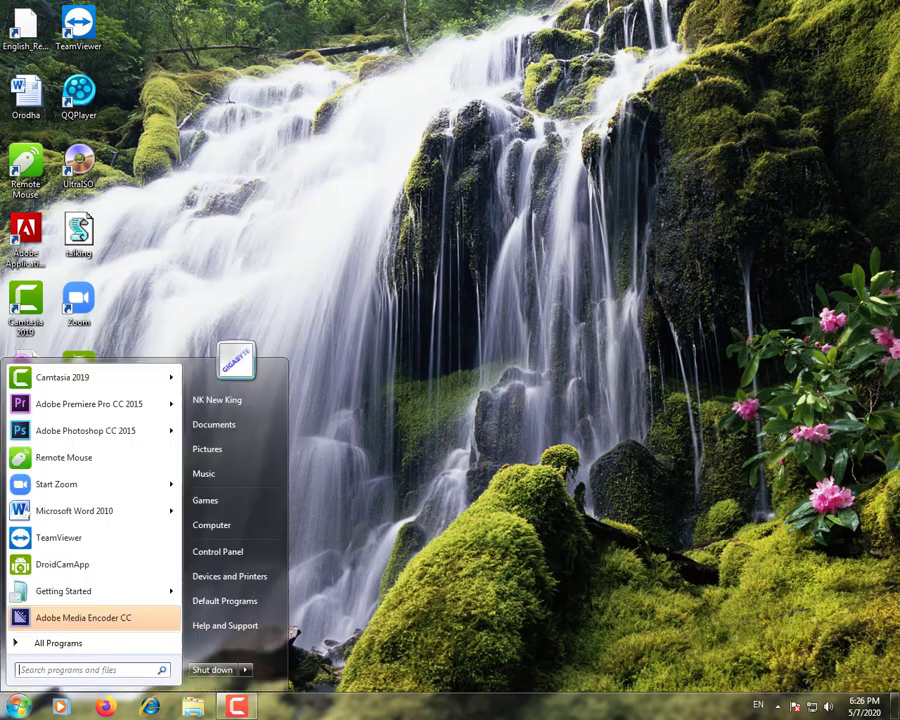
click(76, 514)
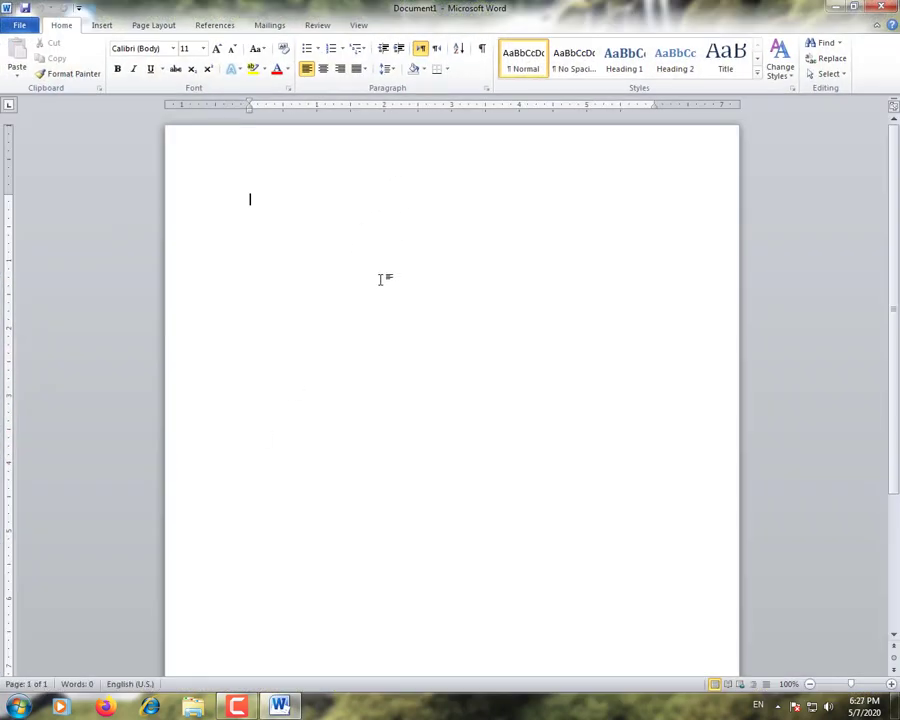
Generate five paragraphs of sample text with =rand(5)
text(=r)
text(a)
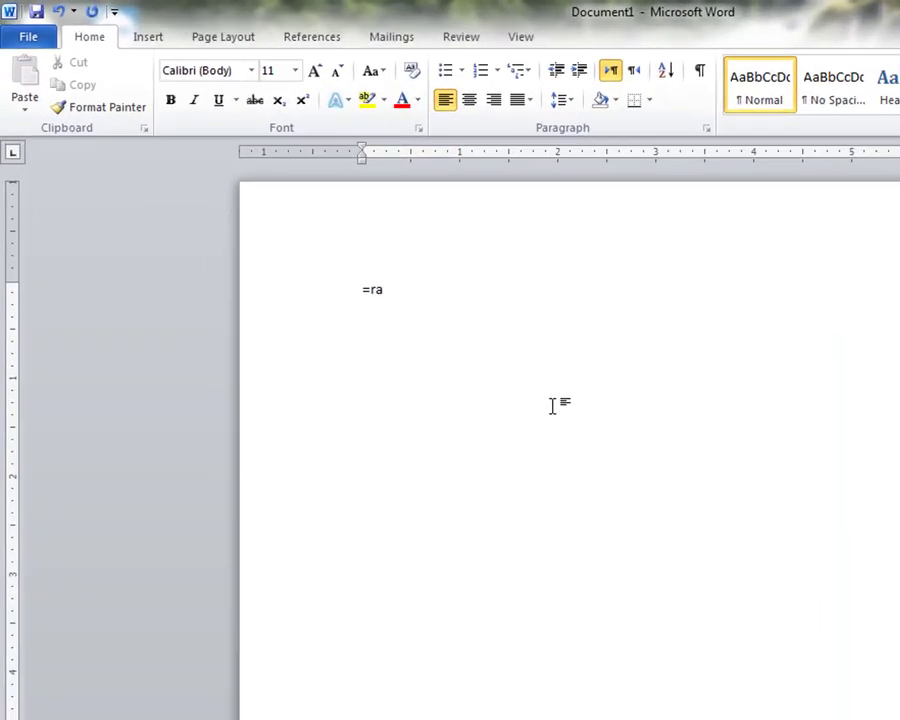
text(nd)
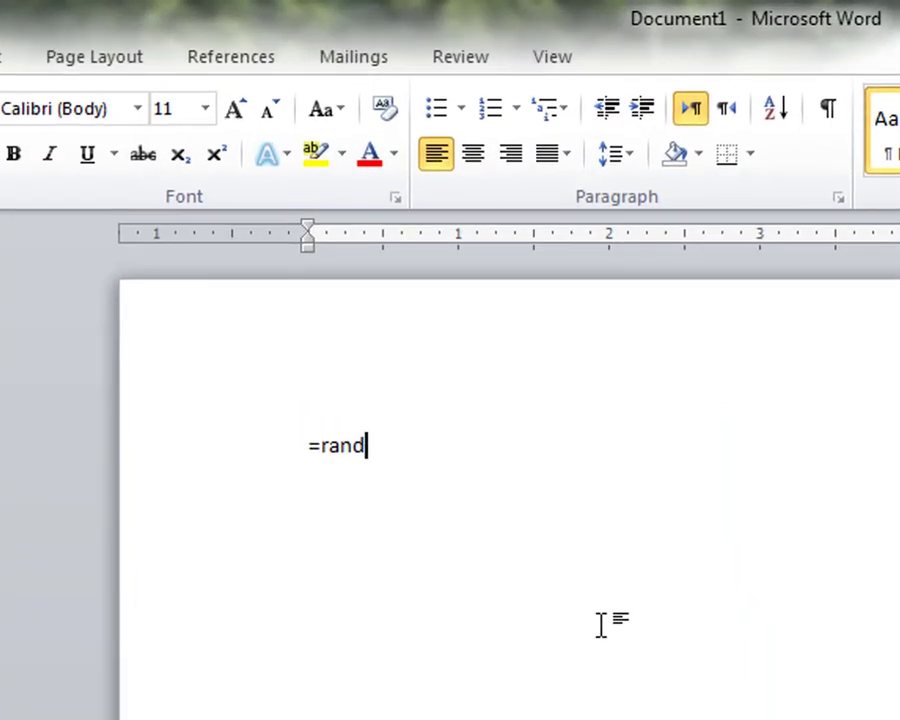
text(())
text(()
text())
key(Return)
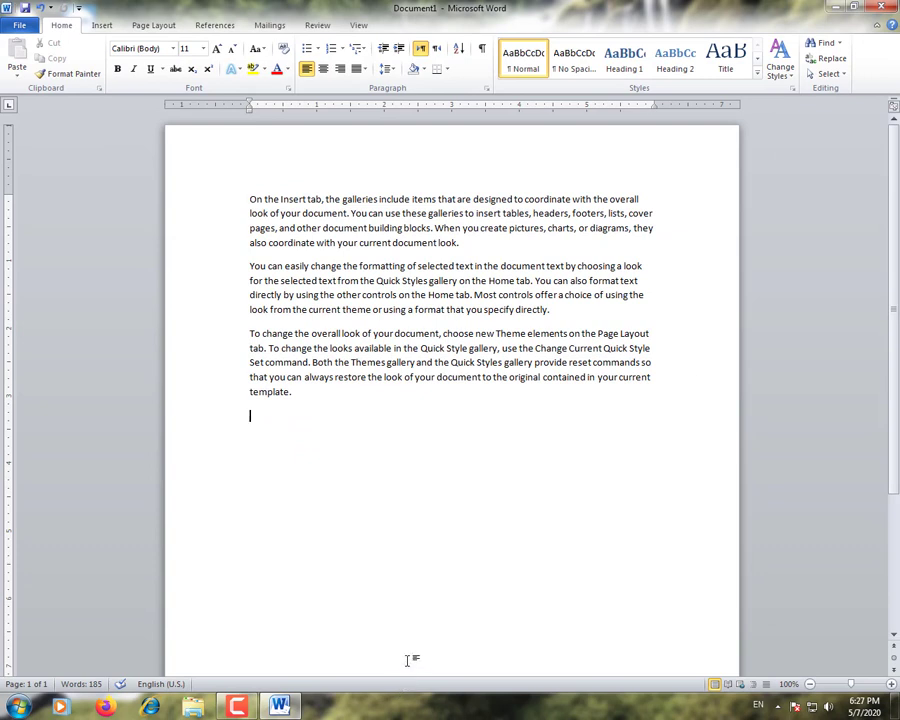
key(ctrl+z)
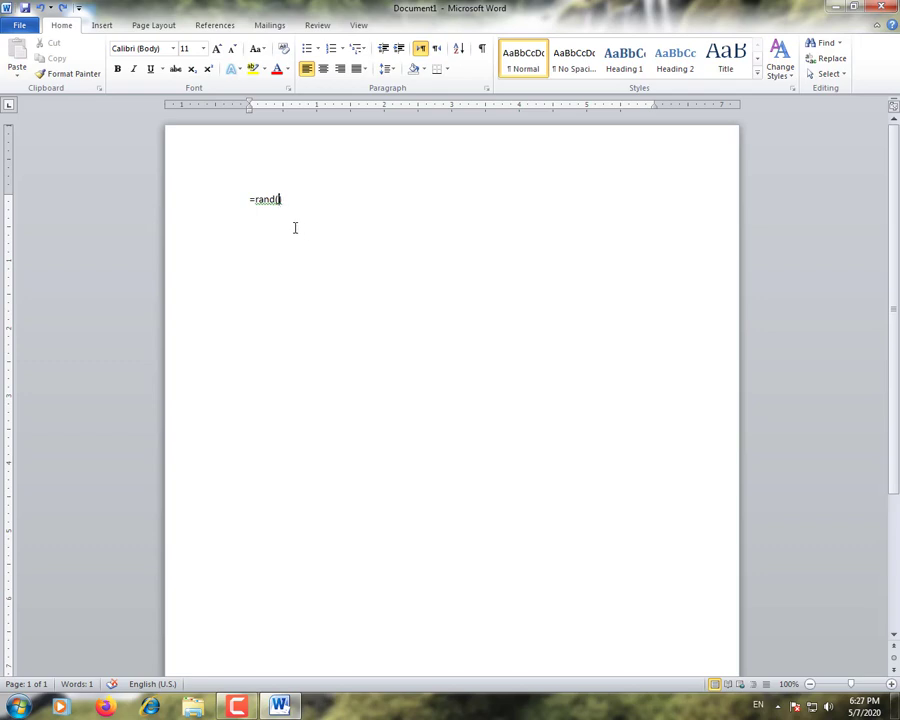
text())
key(BackSpace)
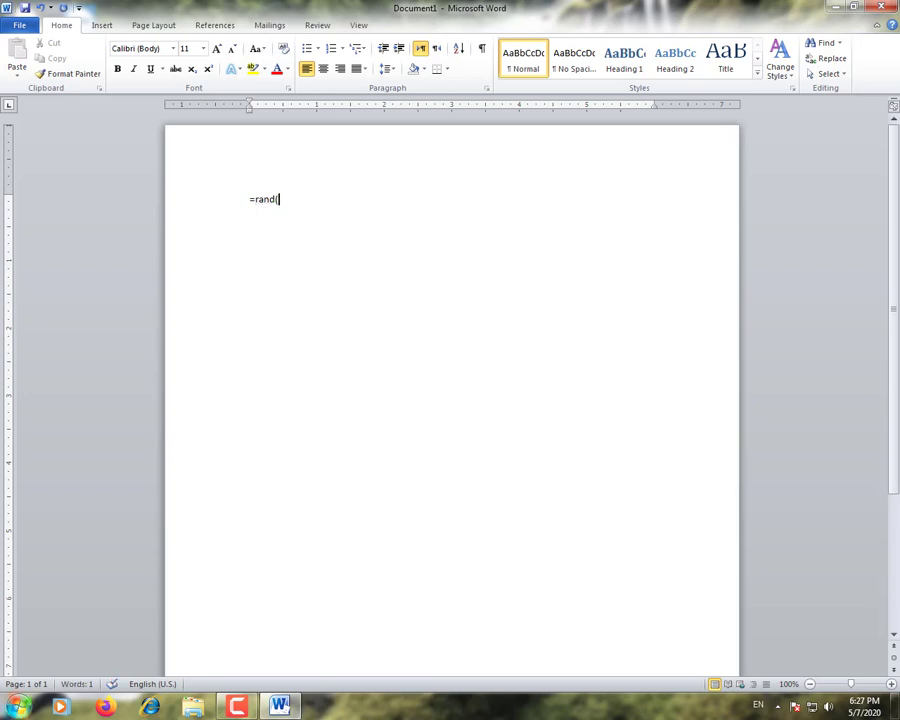
key(BackSpace)
key(BackSpace)
key(BackSpace)
text(=rand()
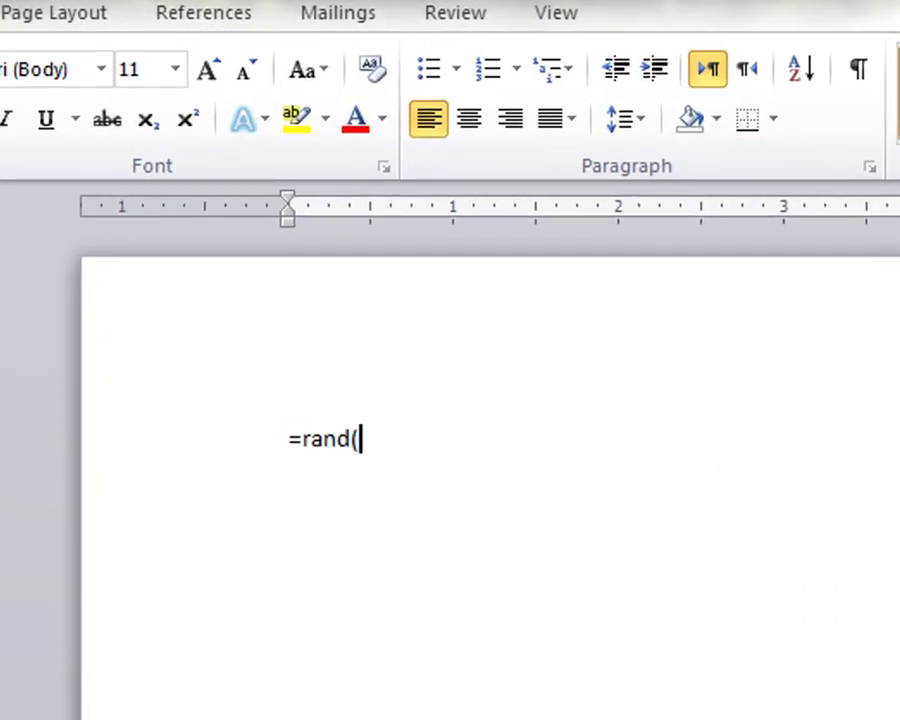
text(5)
text())
key(Return)
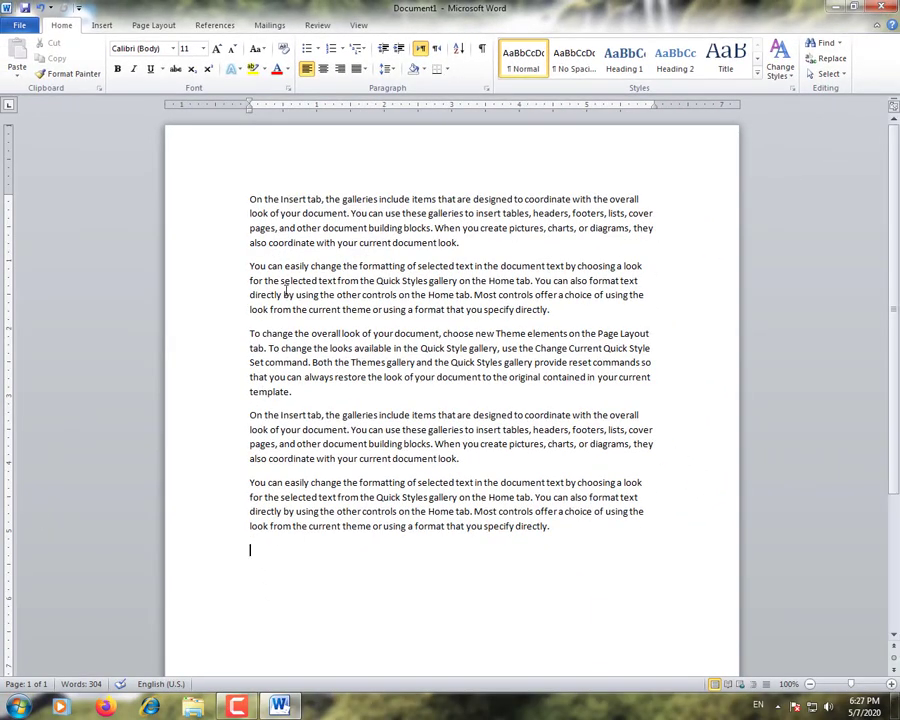
Insert an empty line above the first sample paragraph
double_click(301, 537)
mouse_move(252, 199)
click(252, 199)
key(Return)
Type Kwa, Cheo and Makazi on separate lines at the top of the page
click(250, 197)
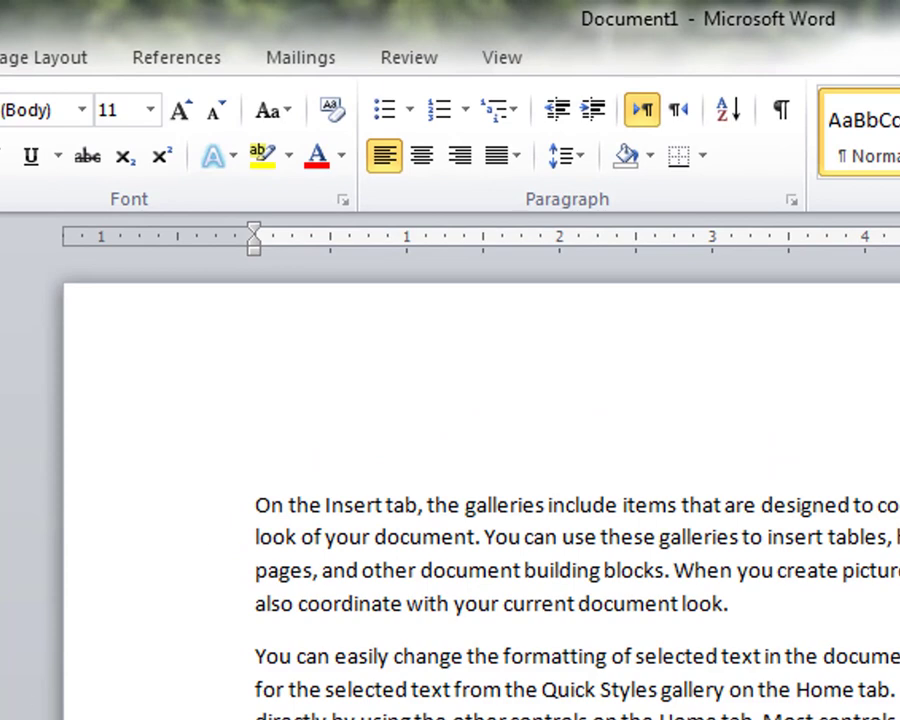
text(Kwa)
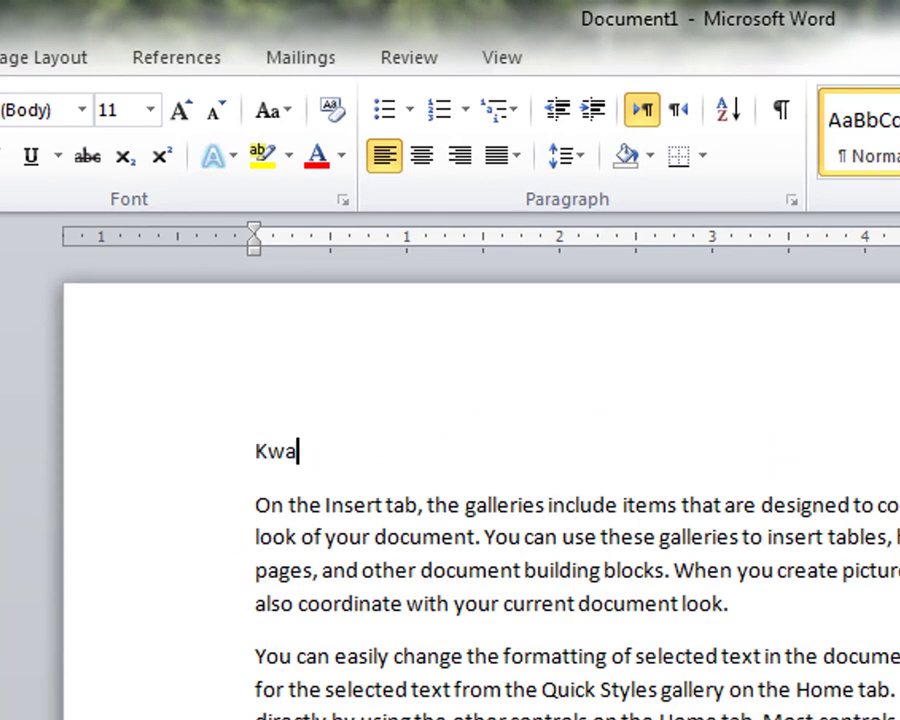
key(Return)
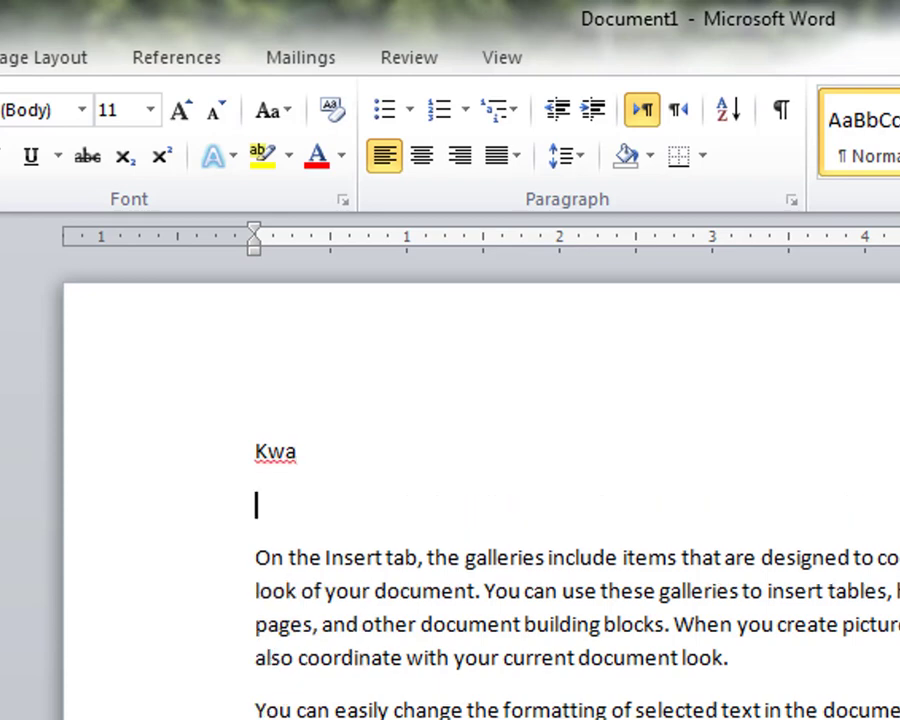
text(Cheo)
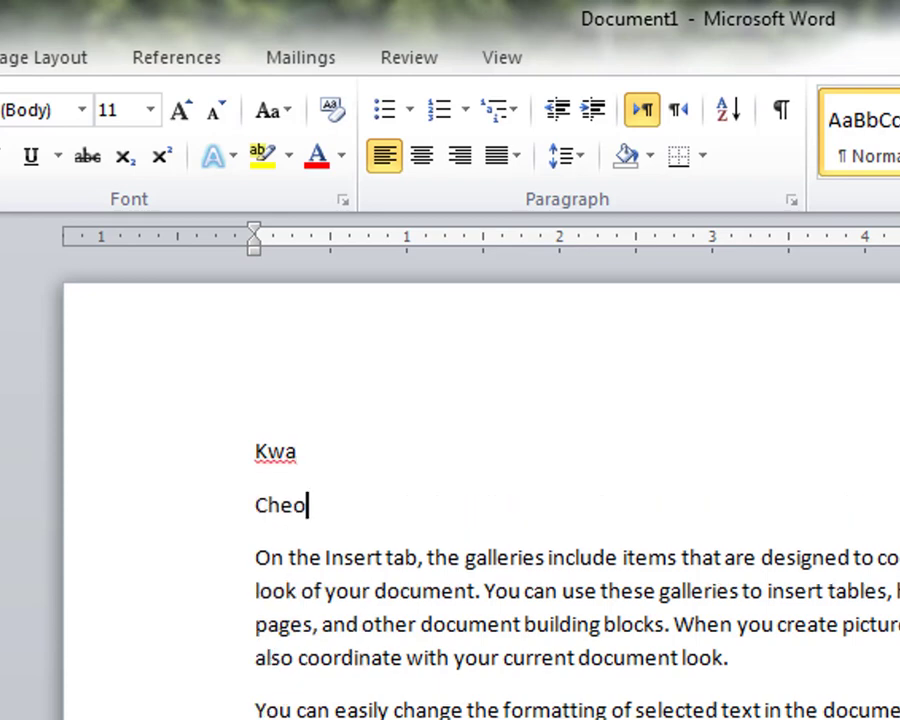
key(Return)
text(Mka)
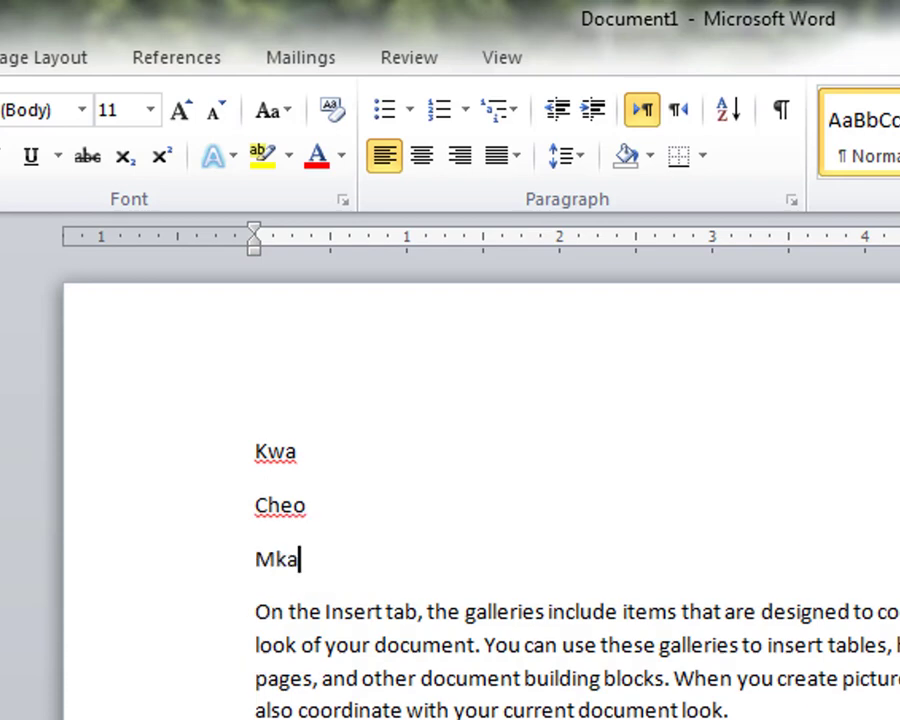
key(BackSpace)
key(BackSpace)
text(aka)
text(zi)
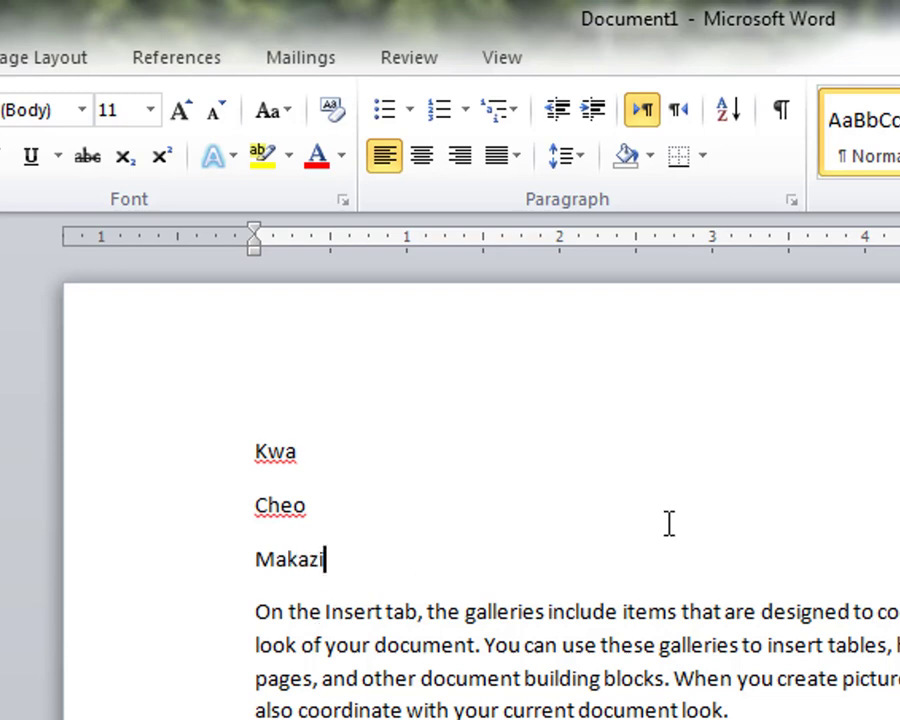
key(Delete)
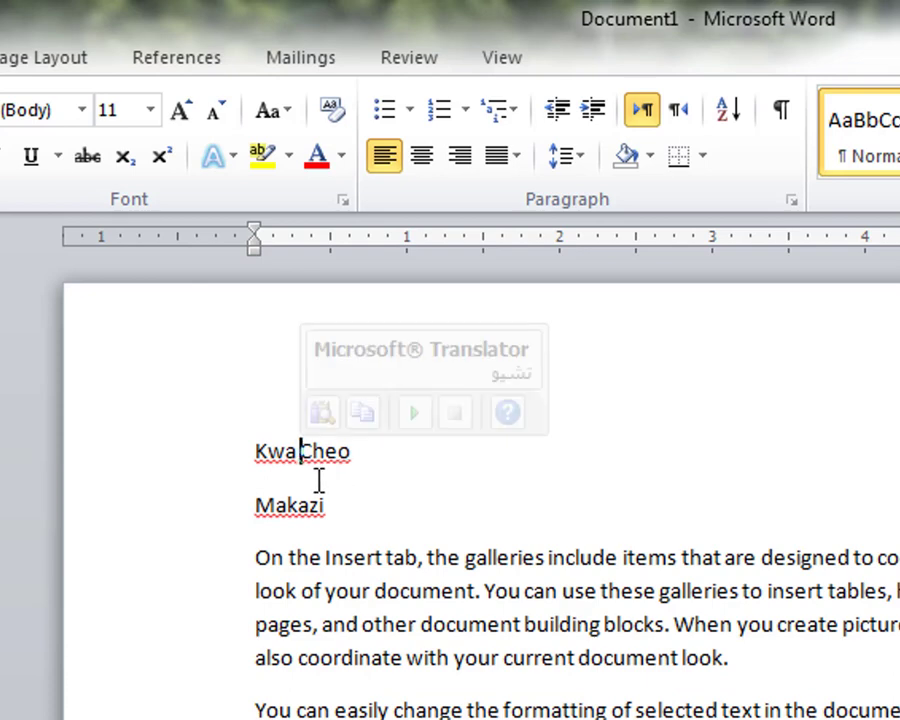
key(Return)
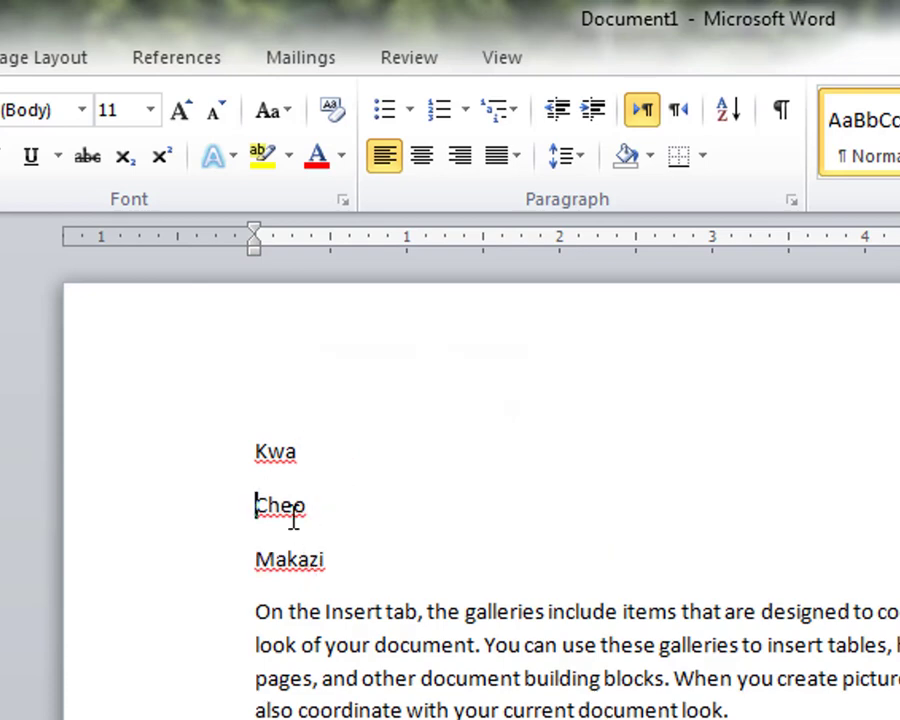
scroll(269, 478, down, 2)
scroll(345, 690, up, 1)
scroll(345, 690, up, 1)
Make the Kwa, Cheo and Makazi lines bold
mouse_move(257, 451)
mouse_down()
mouse_move(296, 474)
mouse_move(311, 548)
mouse_up()
click(301, 486)
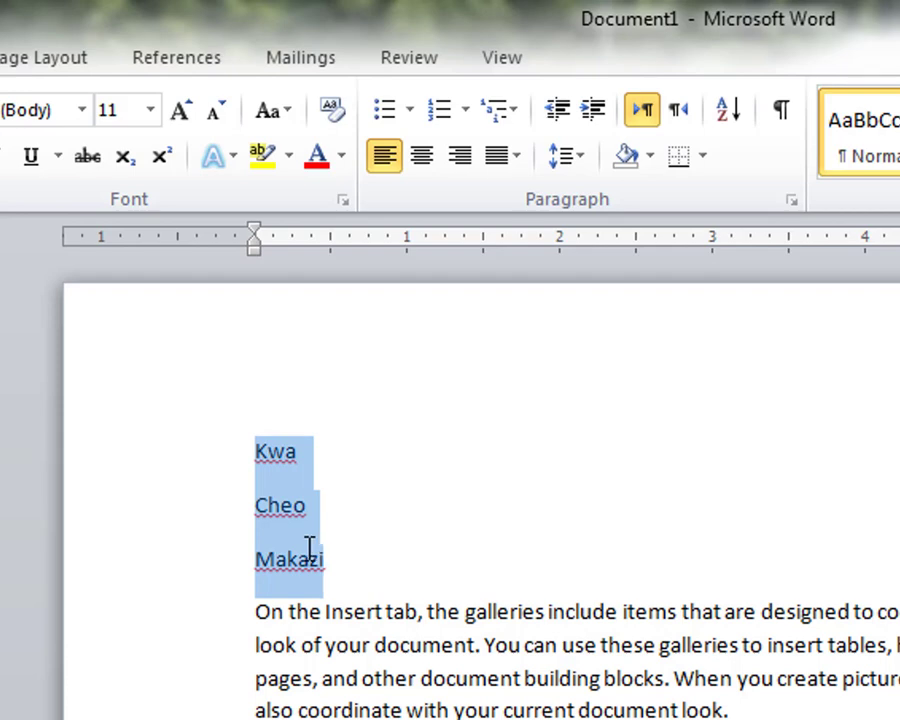
mouse_move(307, 548)
key(ctrl+b)
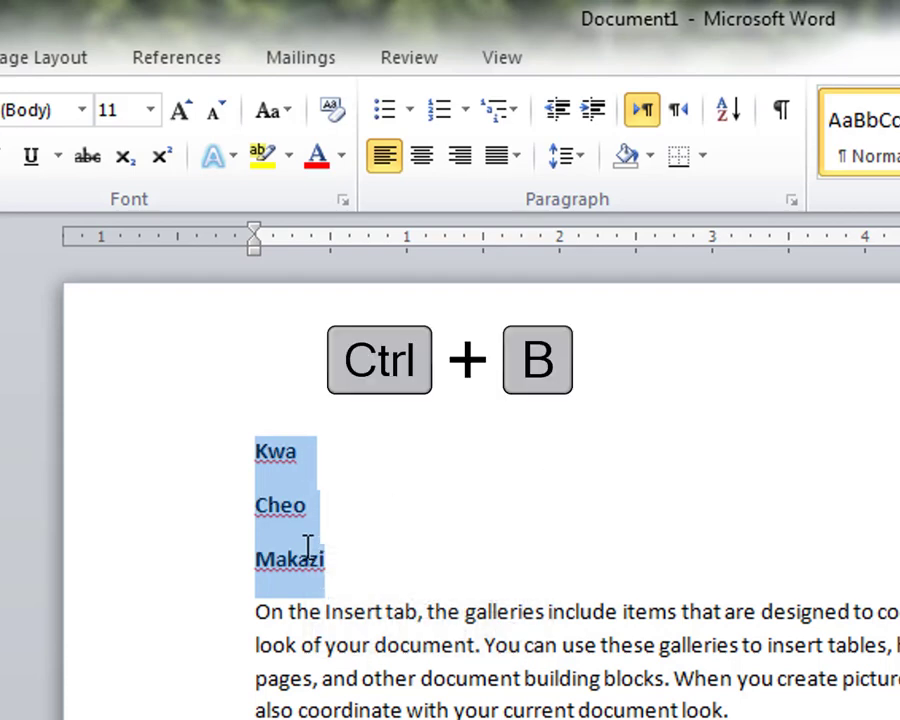
click(342, 549)
click(347, 560)
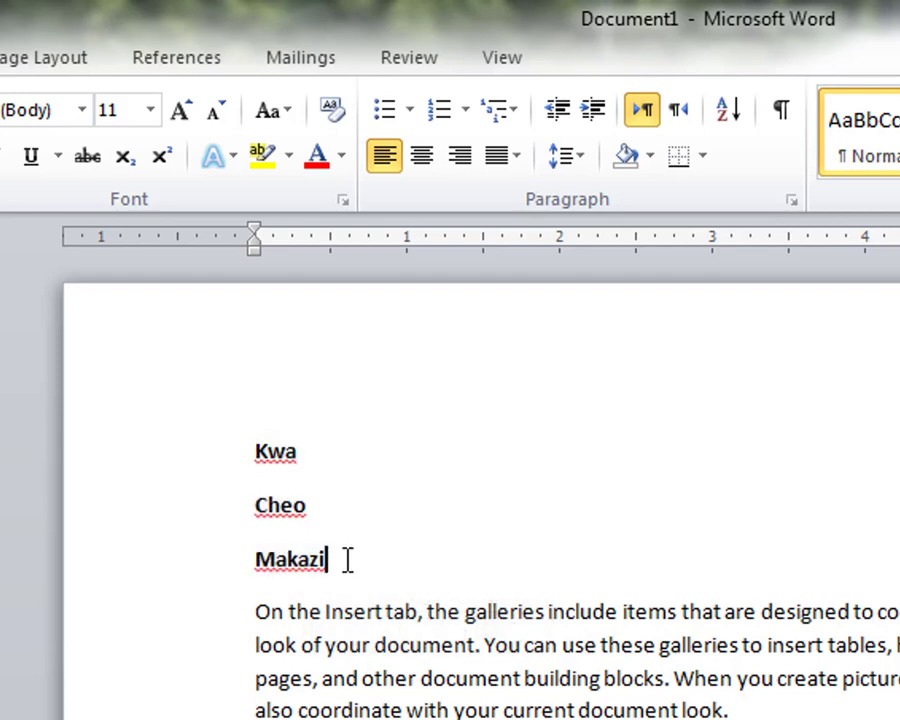
click(331, 447)
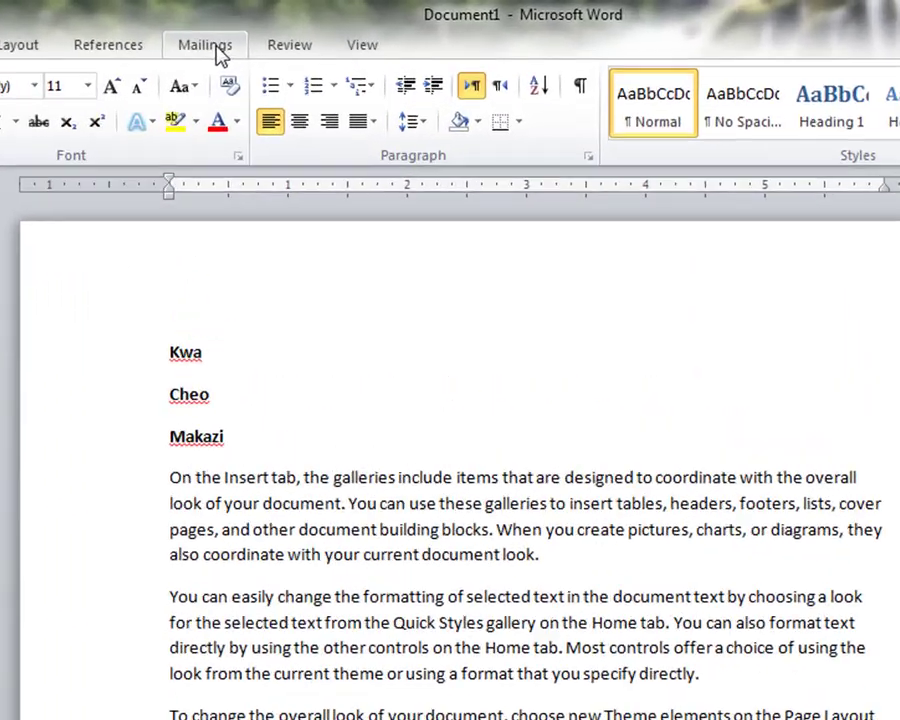
Start a mail merge of type Letters from the Mailings tab
click(272, 26)
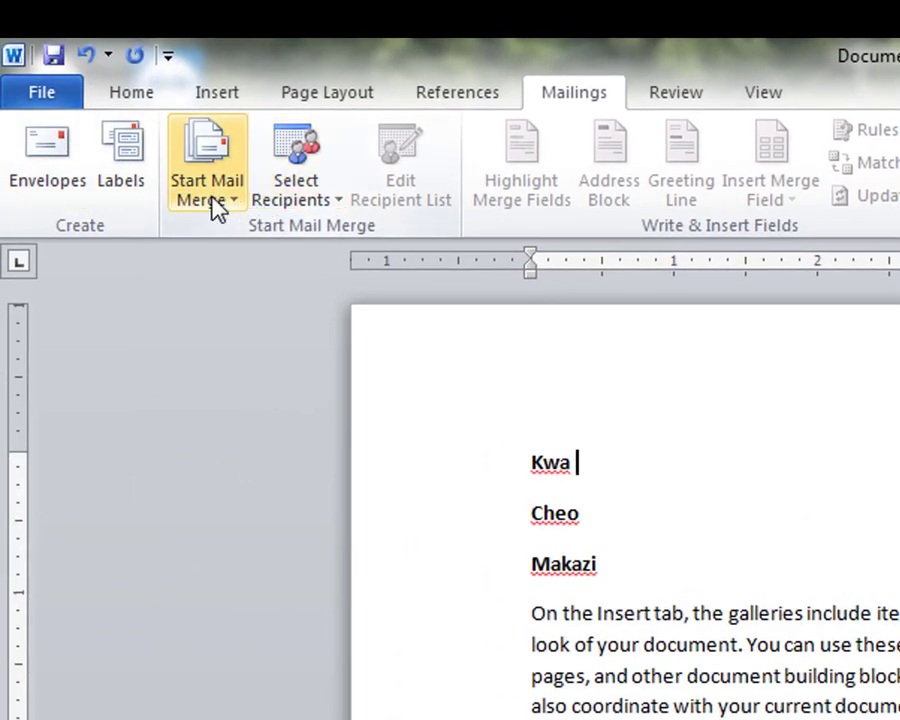
click(237, 207)
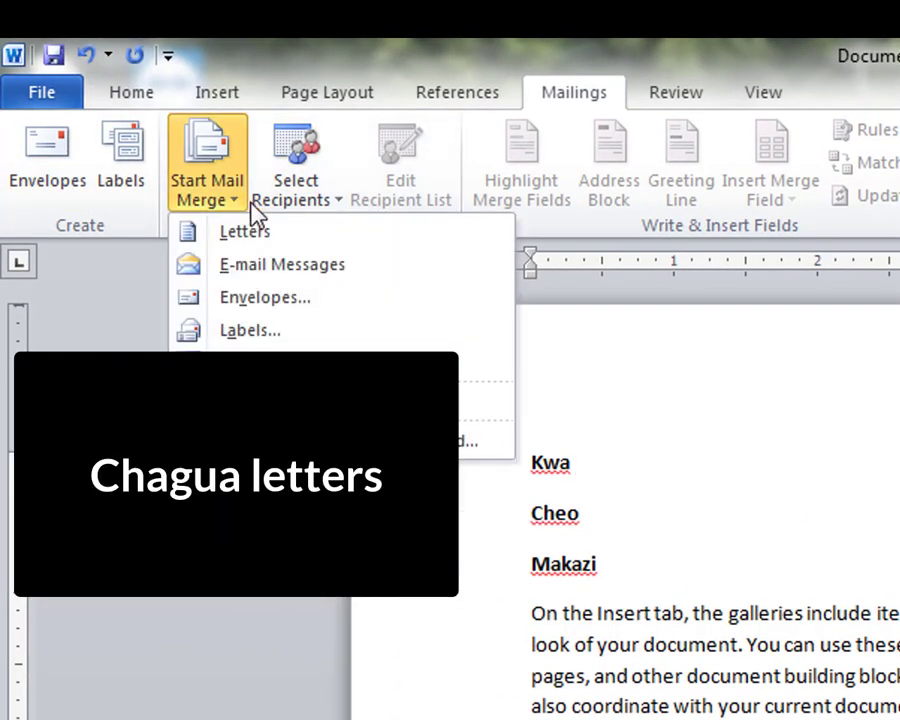
click(258, 233)
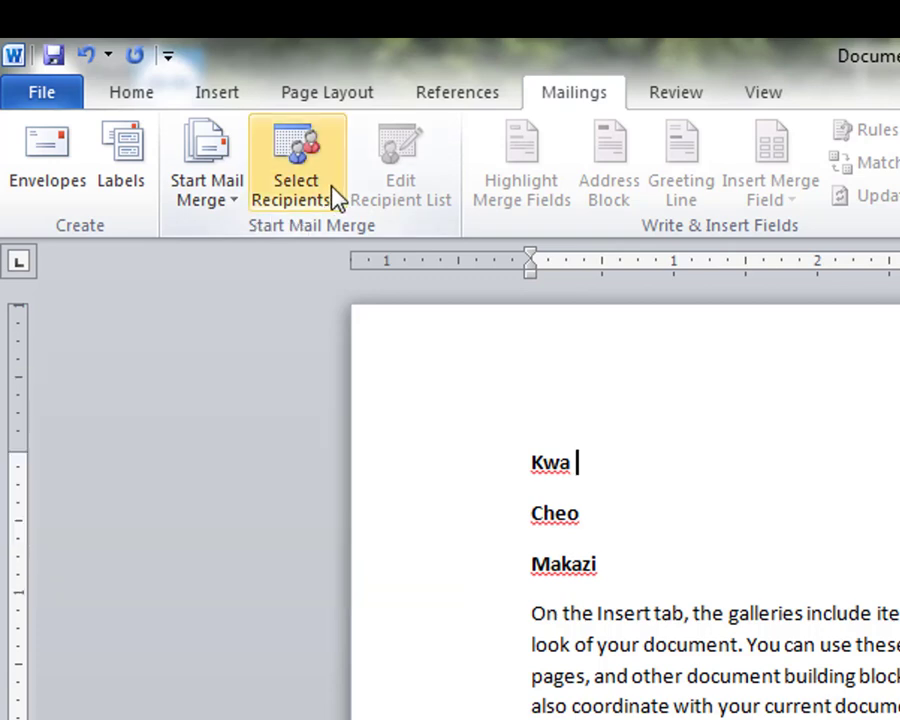
Use the existing Orodha file on the Desktop as the recipient list
click(345, 215)
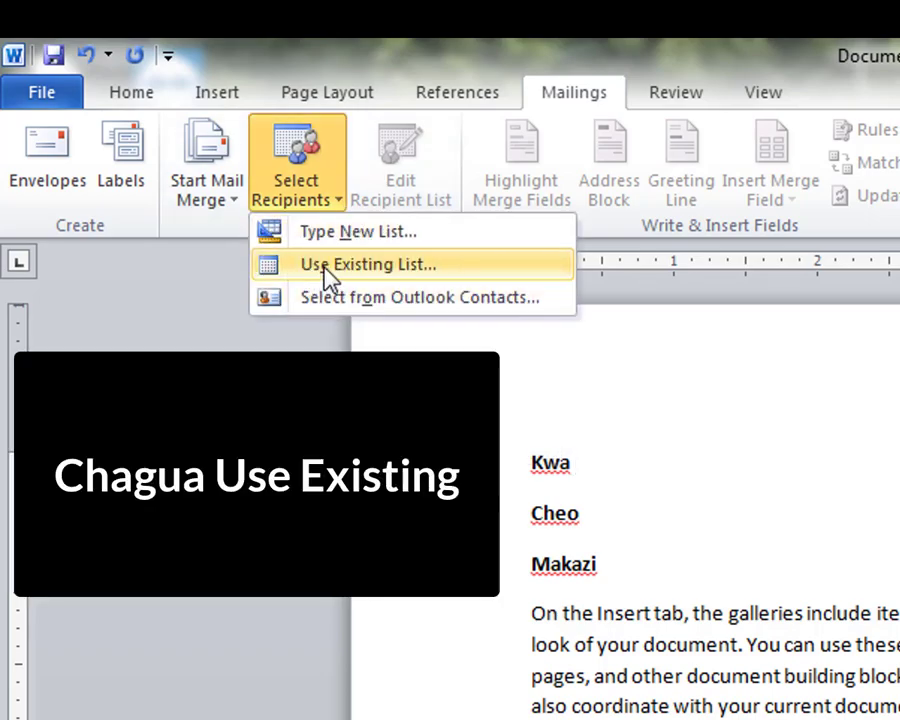
click(339, 270)
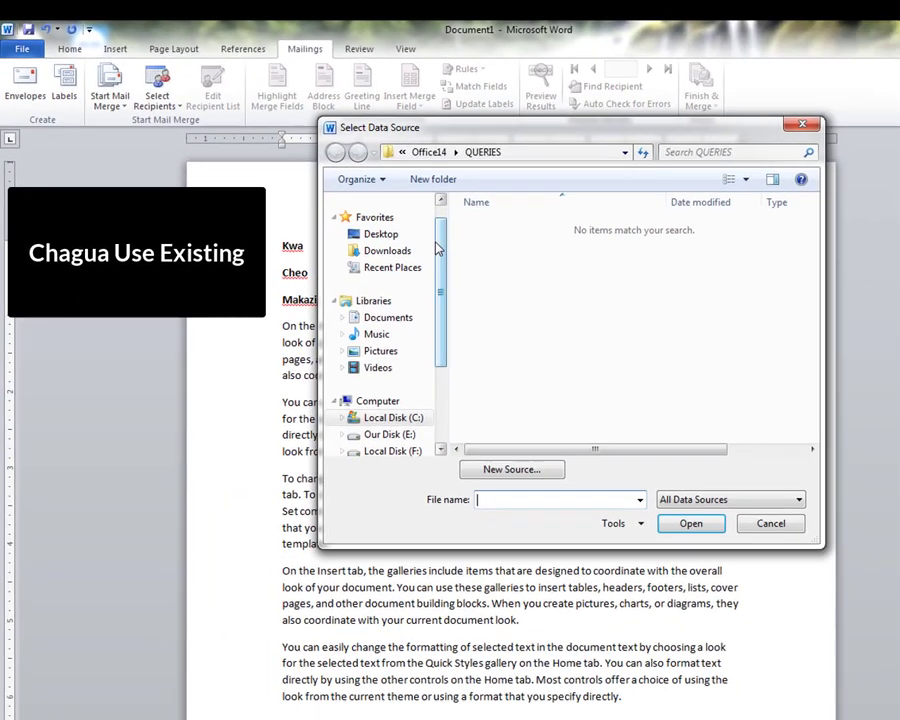
click(378, 234)
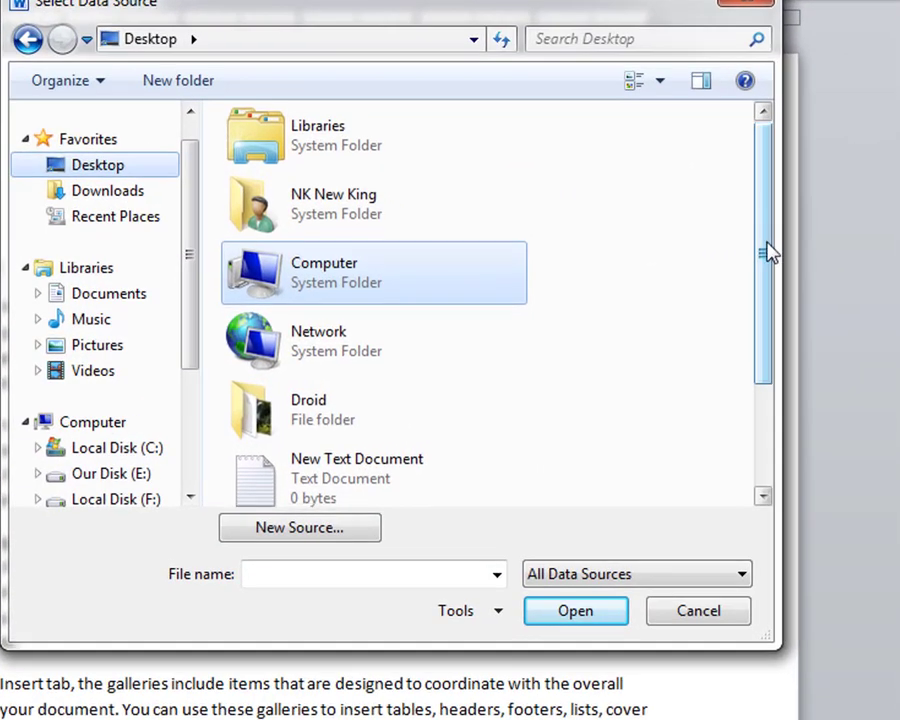
drag(809, 289, 809, 355)
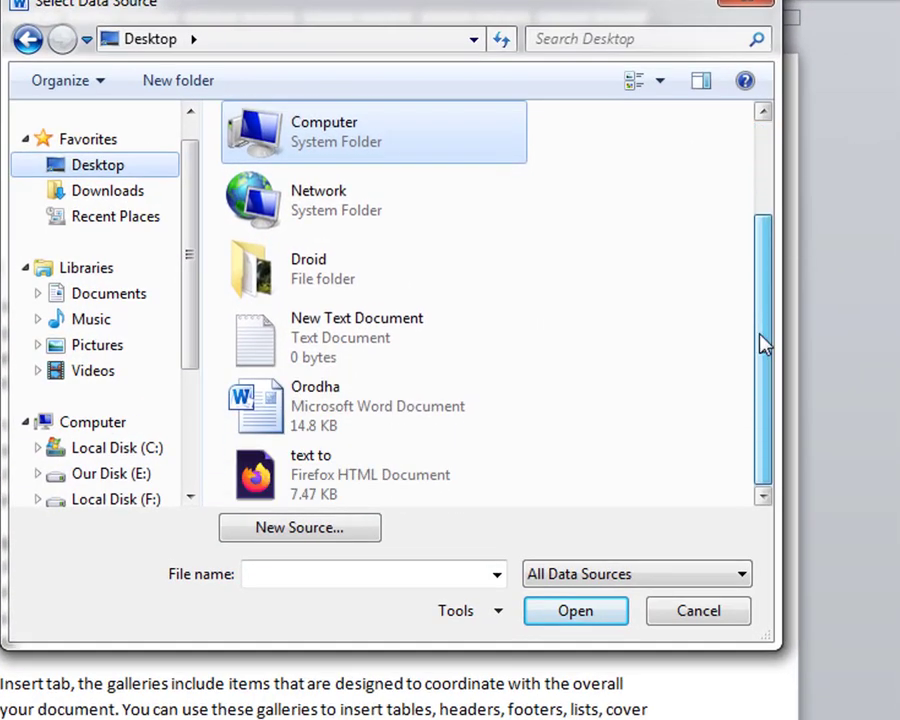
click(346, 408)
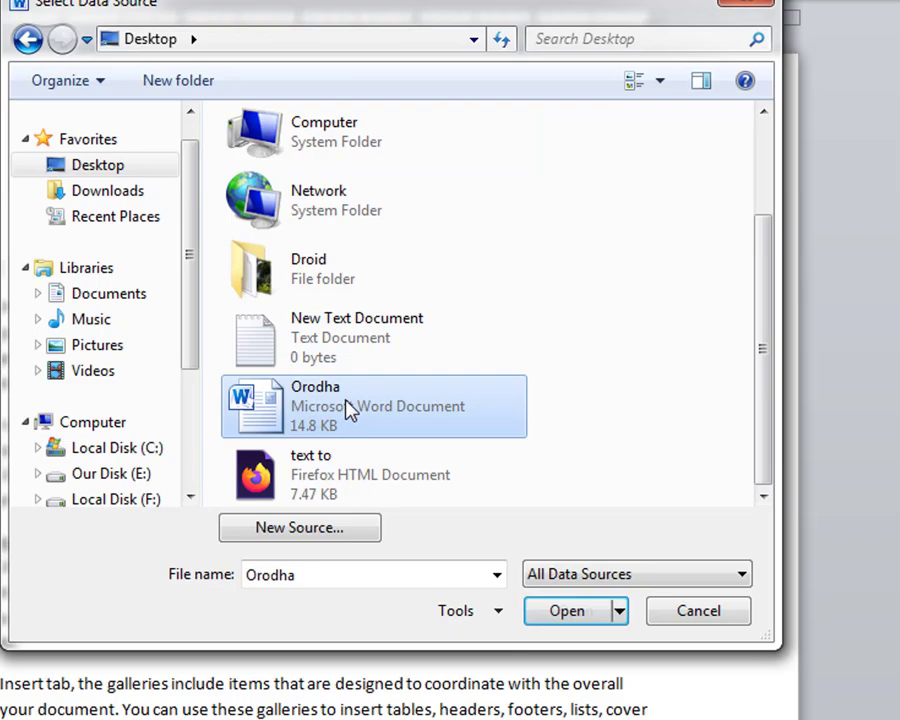
click(589, 632)
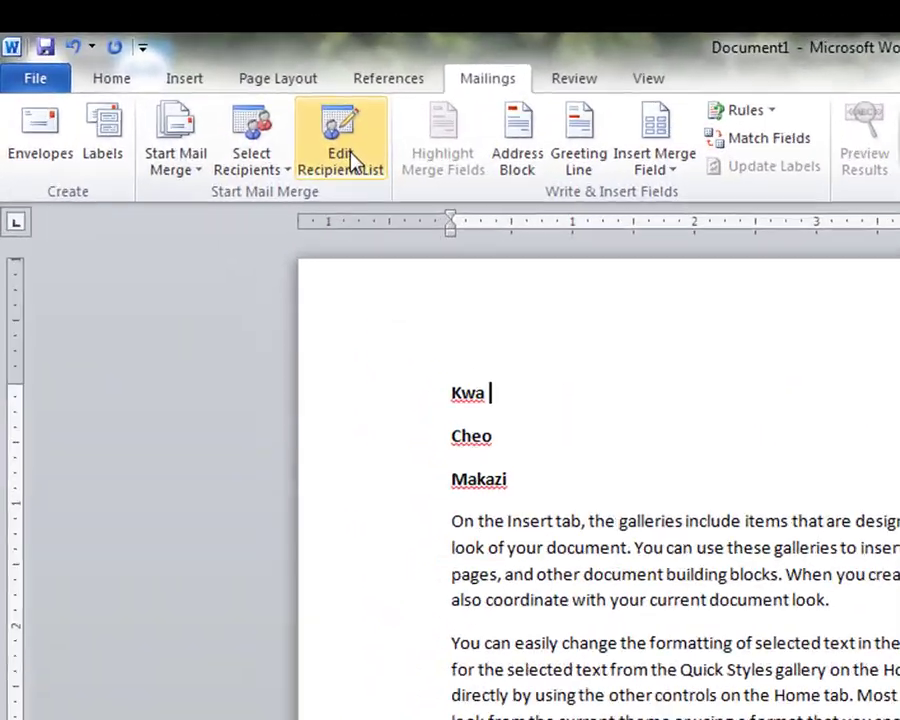
click(351, 153)
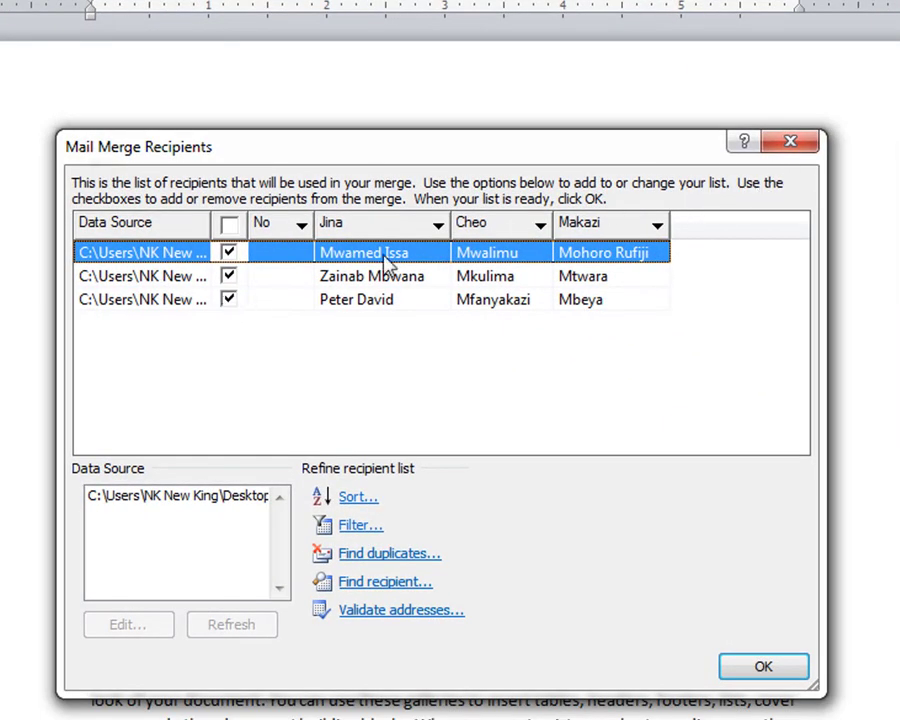
click(790, 141)
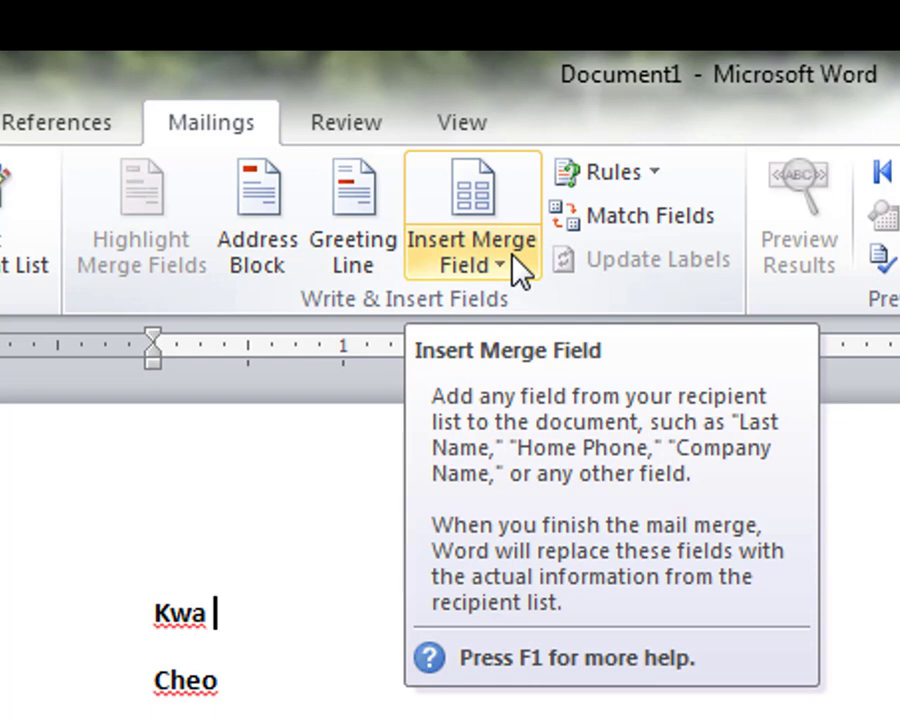
Insert the «Jina» merge field after the Kwa label
click(507, 278)
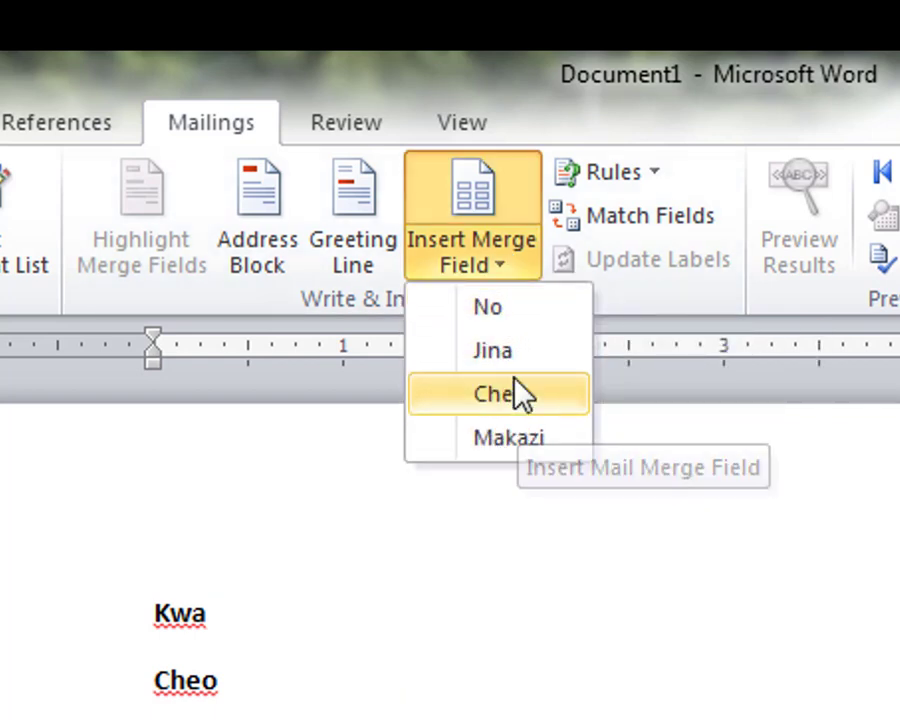
click(245, 612)
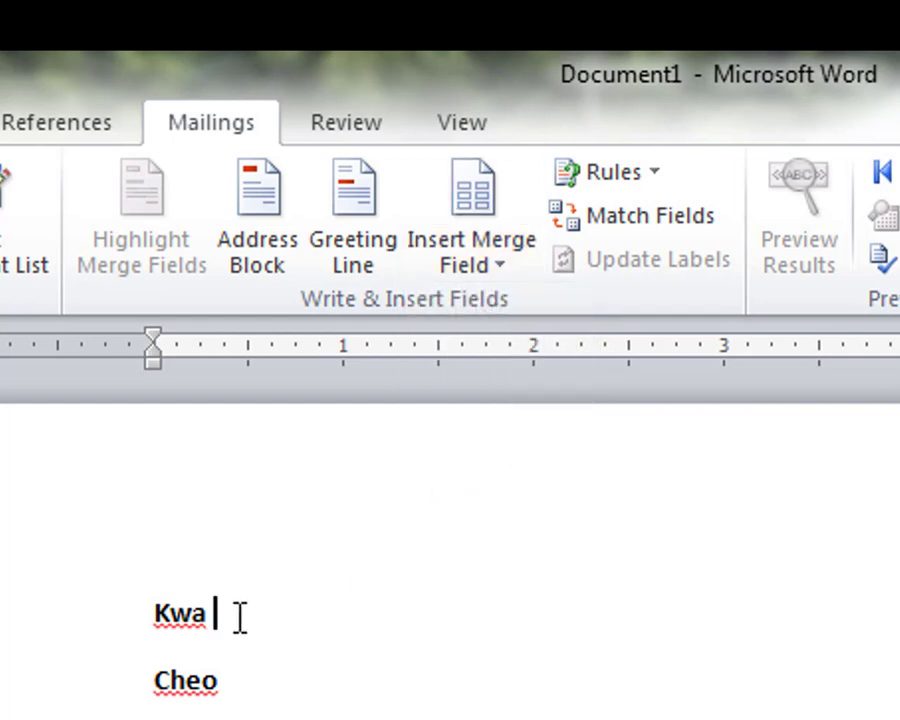
click(505, 266)
click(512, 352)
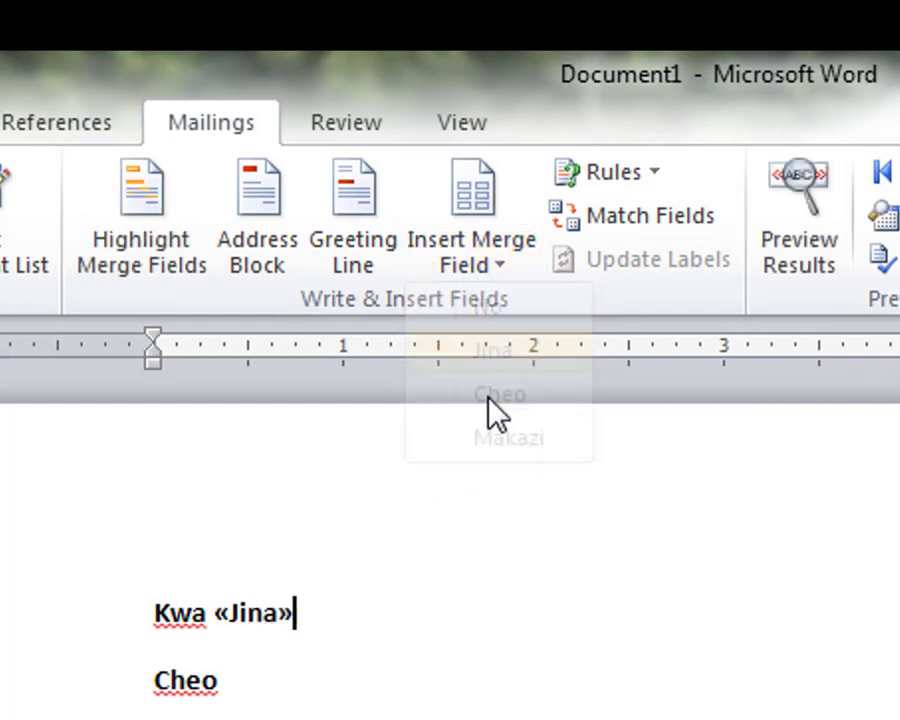
Insert «Cheo» after Cheo, then add a Makazi line with the «Makazi» field
click(240, 683)
click(516, 268)
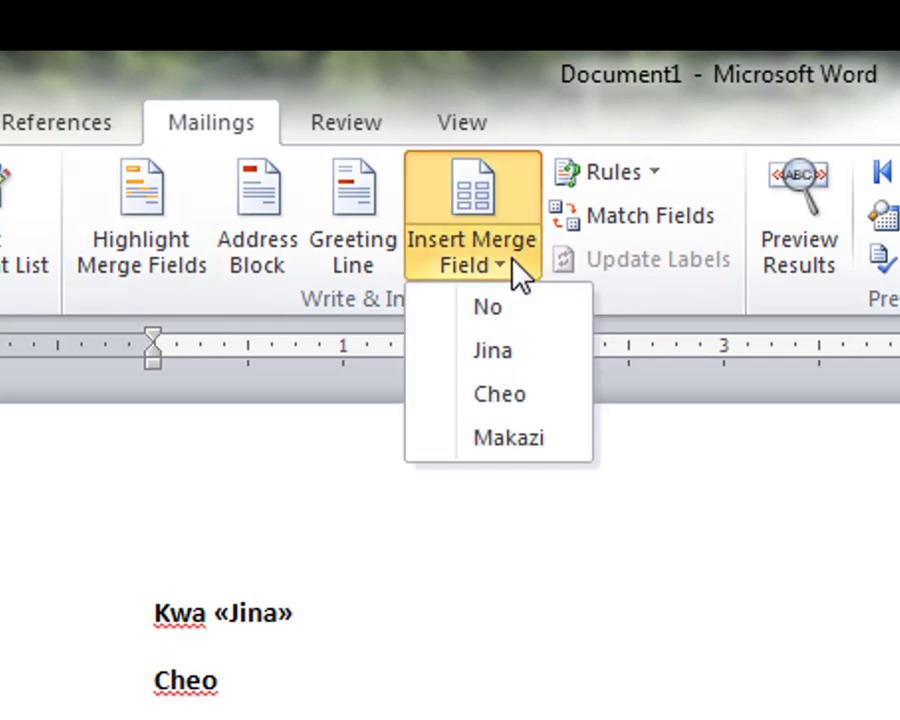
click(516, 394)
key(Return)
text(Makazi)
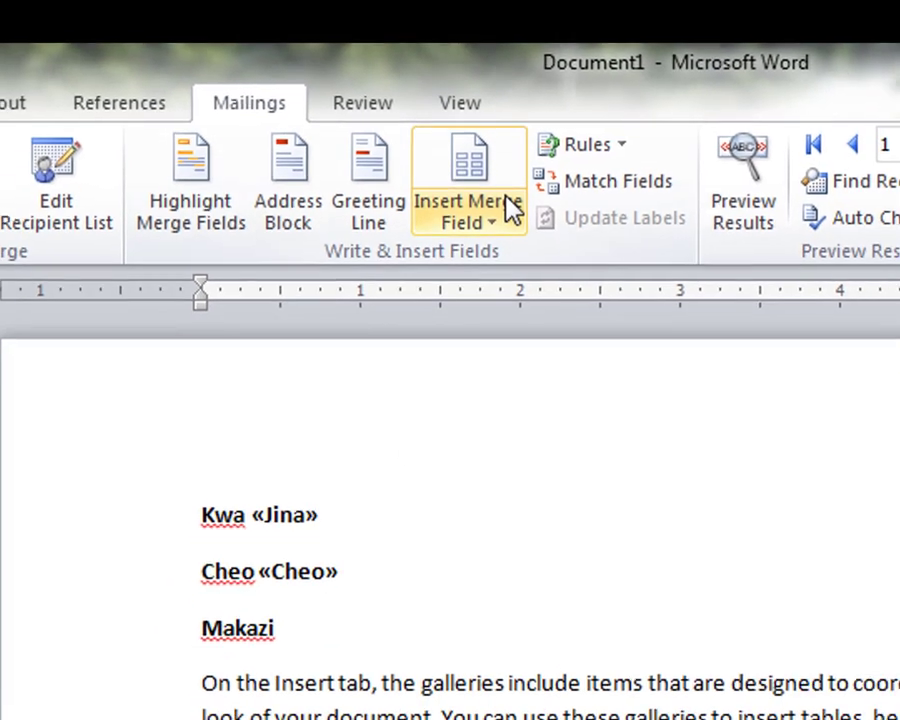
click(515, 237)
click(507, 366)
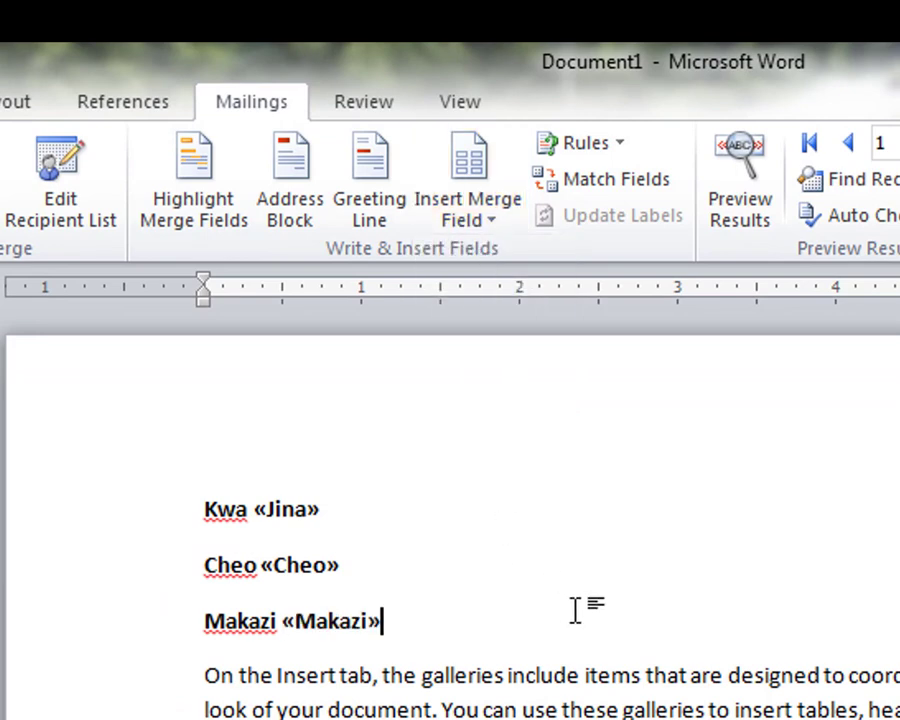
Verify that Jina, Cheo and Makazi are real merge fields
click(285, 520)
key(Down)
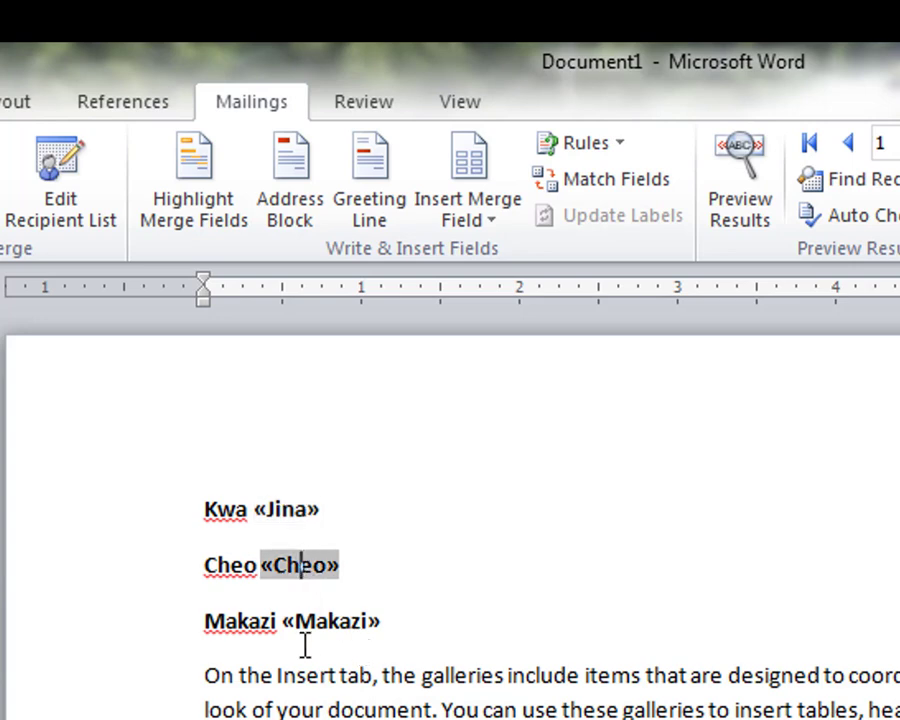
click(300, 621)
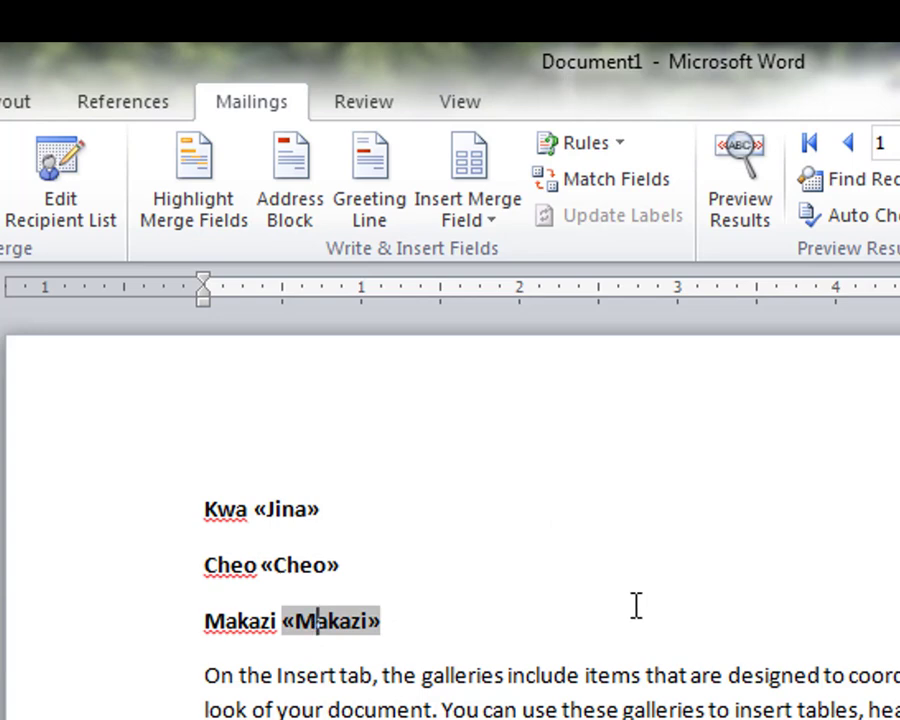
click(508, 581)
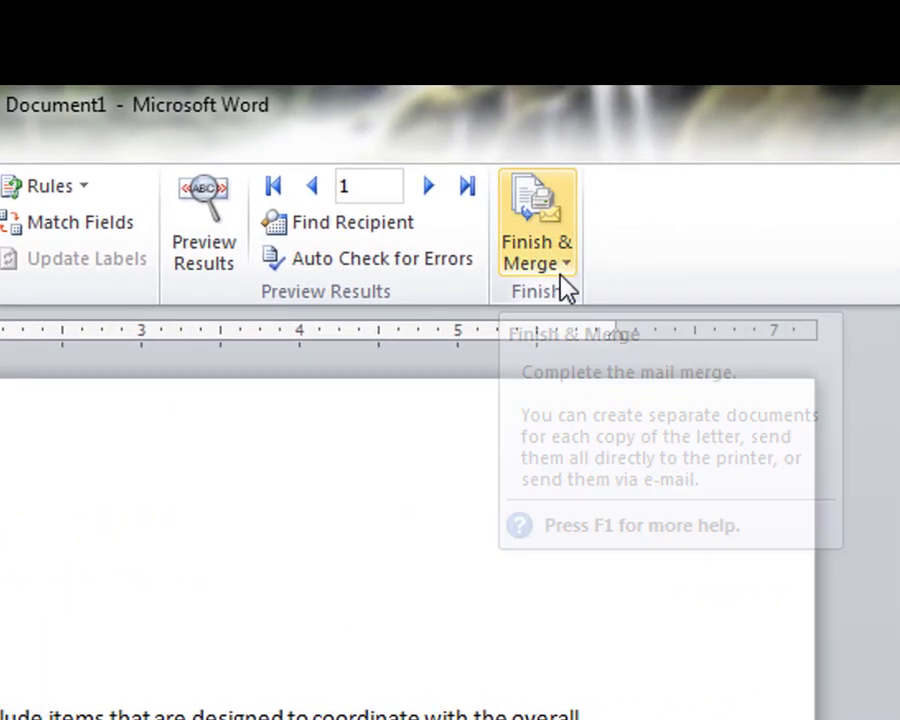
Finish the merge as Edit Individual Documents for All records, producing Letters1
click(564, 260)
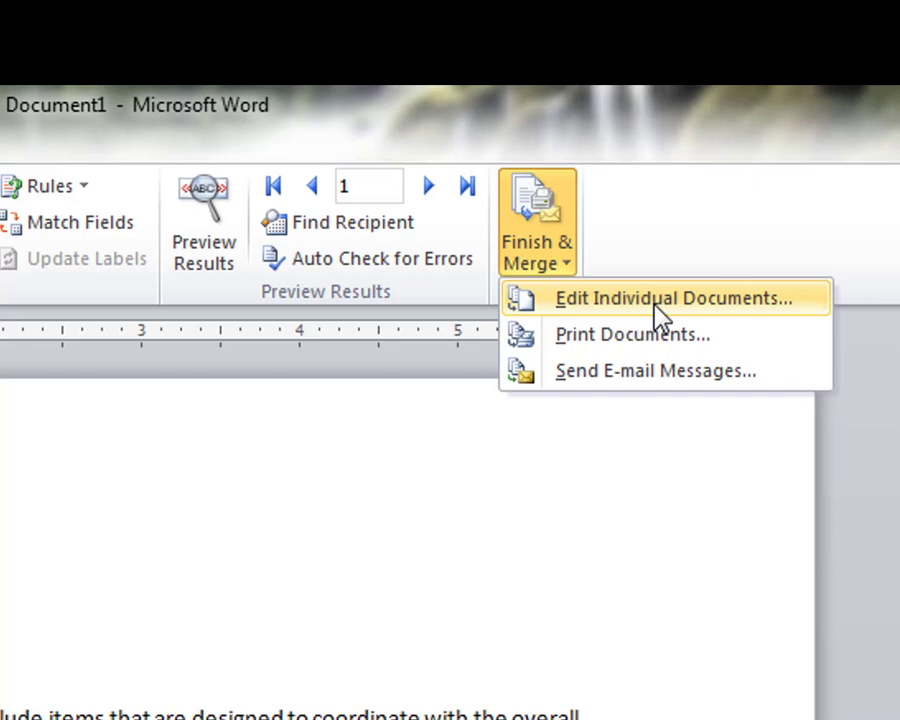
click(657, 307)
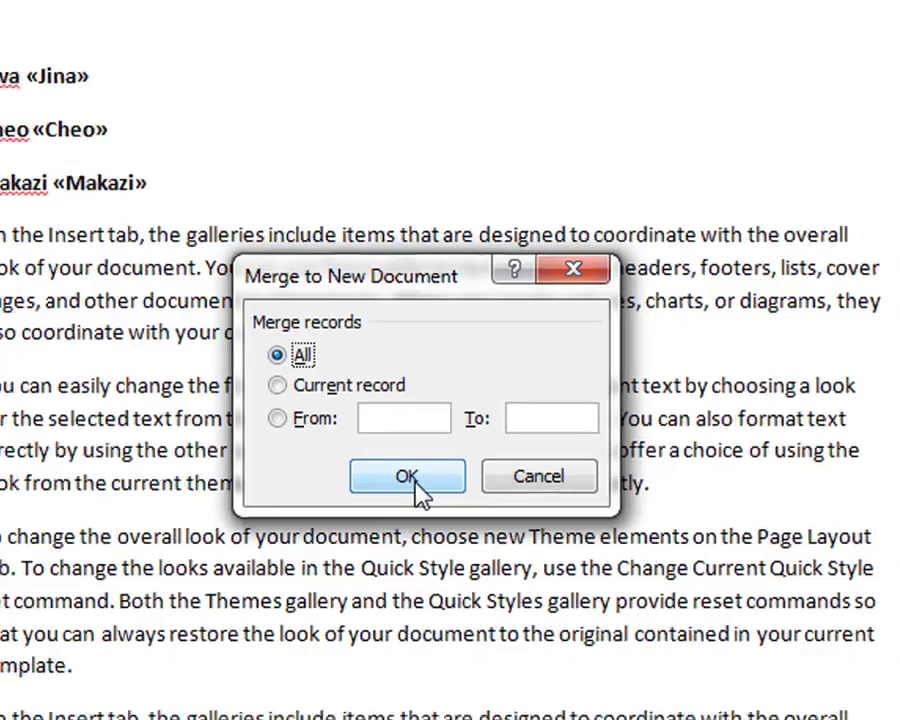
click(414, 494)
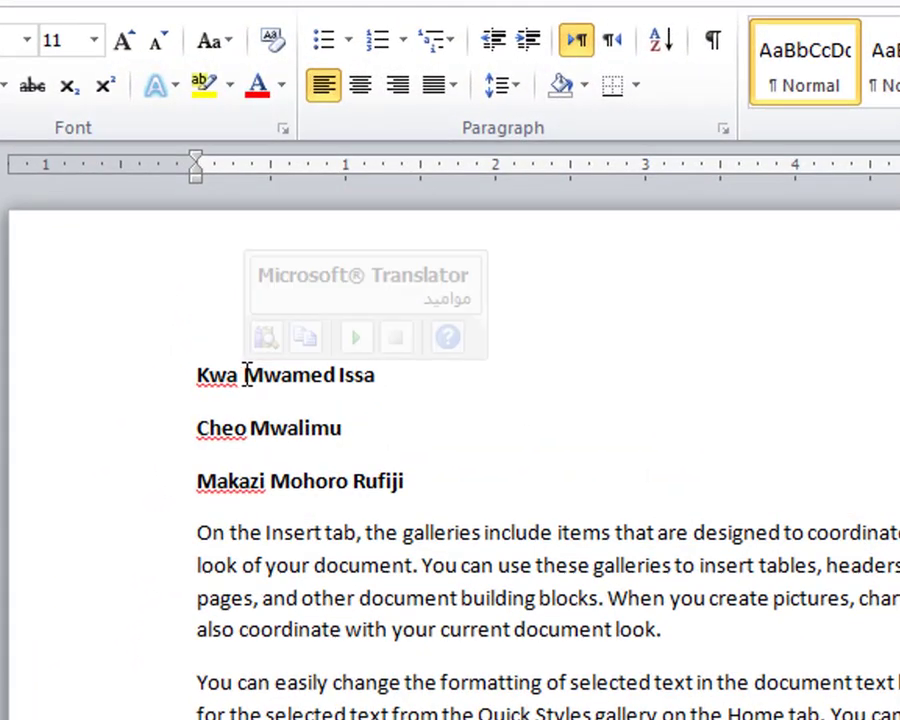
drag(270, 200, 344, 200)
click(330, 427)
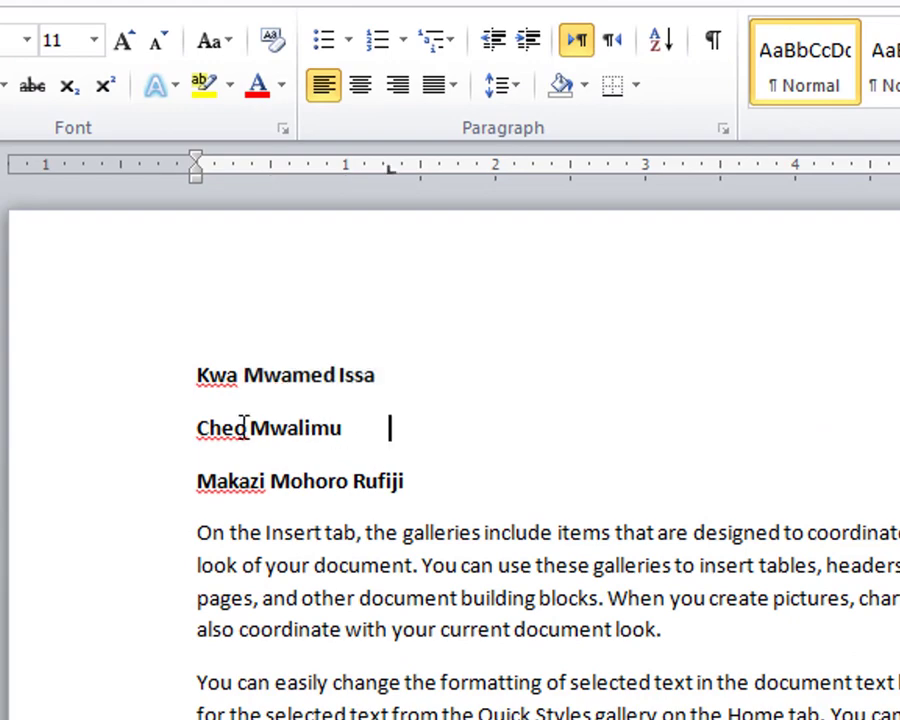
drag(262, 427, 422, 410)
click(400, 450)
drag(272, 481, 430, 490)
scroll(430, 490, down, 10)
scroll(430, 490, down, 5)
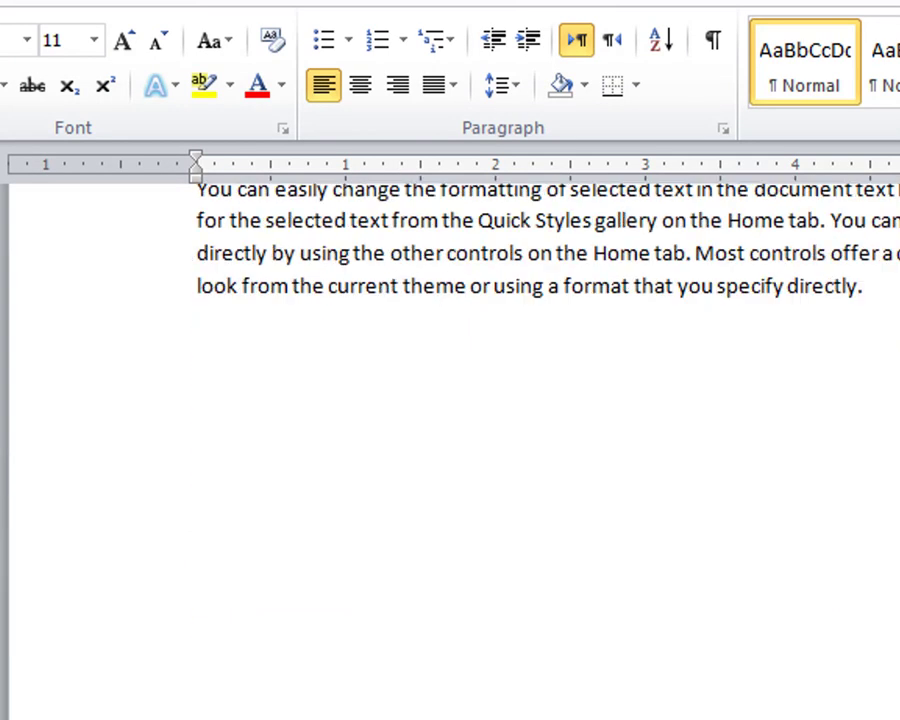
scroll(430, 490, down, 5)
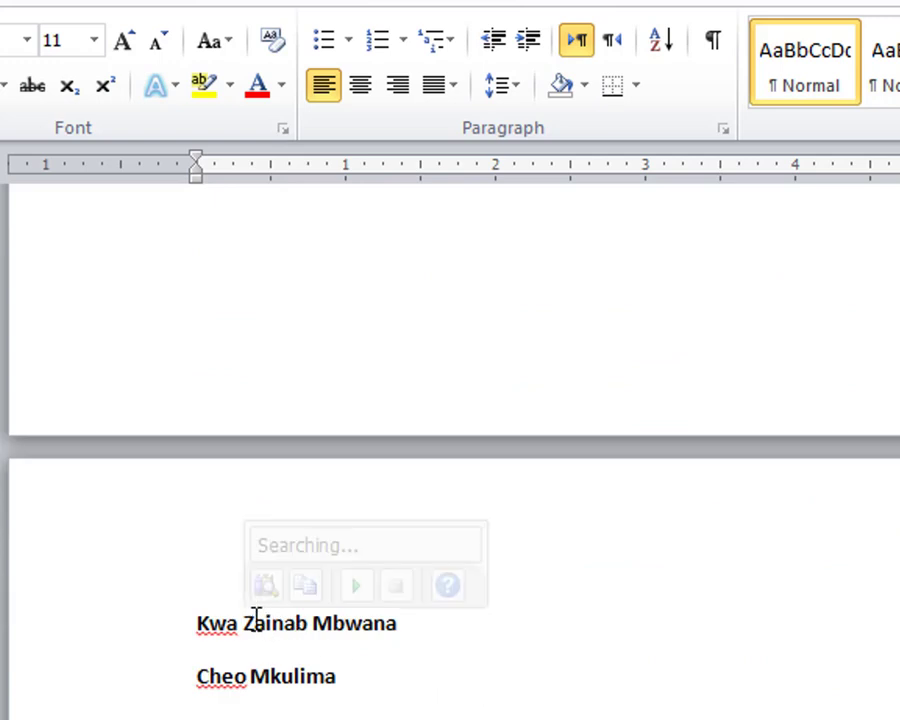
drag(257, 620, 420, 621)
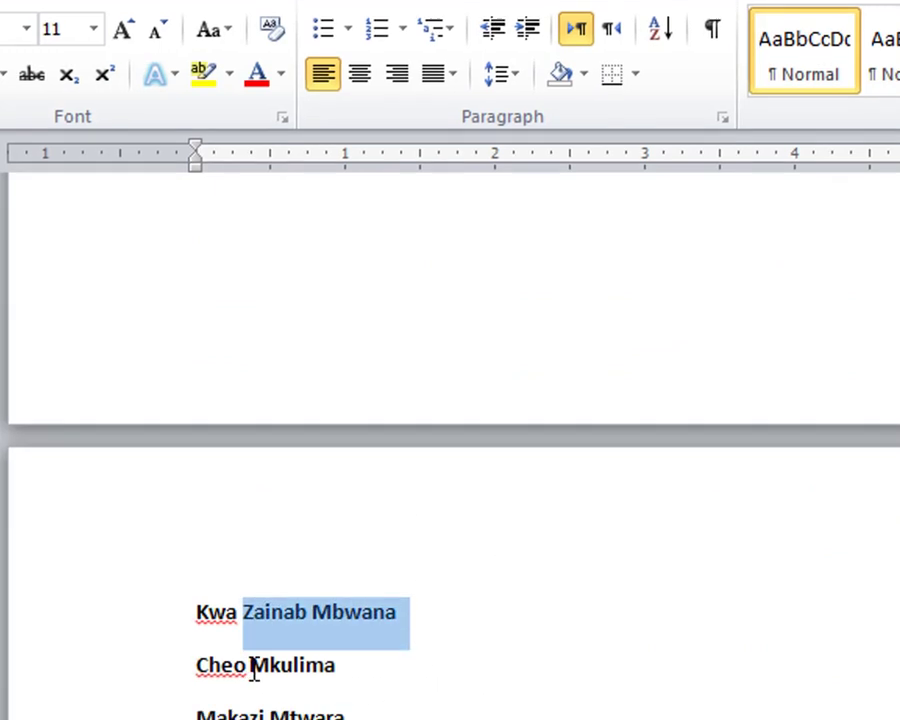
drag(250, 677, 337, 677)
drag(261, 575, 410, 577)
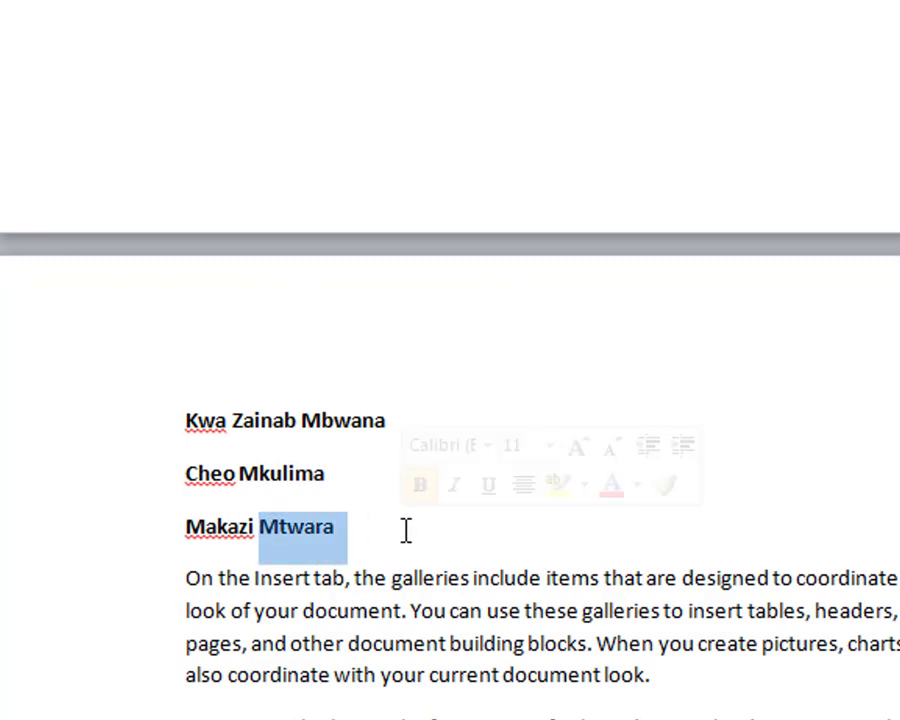
scroll(418, 630, down, 8)
scroll(418, 630, down, 4)
scroll(414, 639, down, 4)
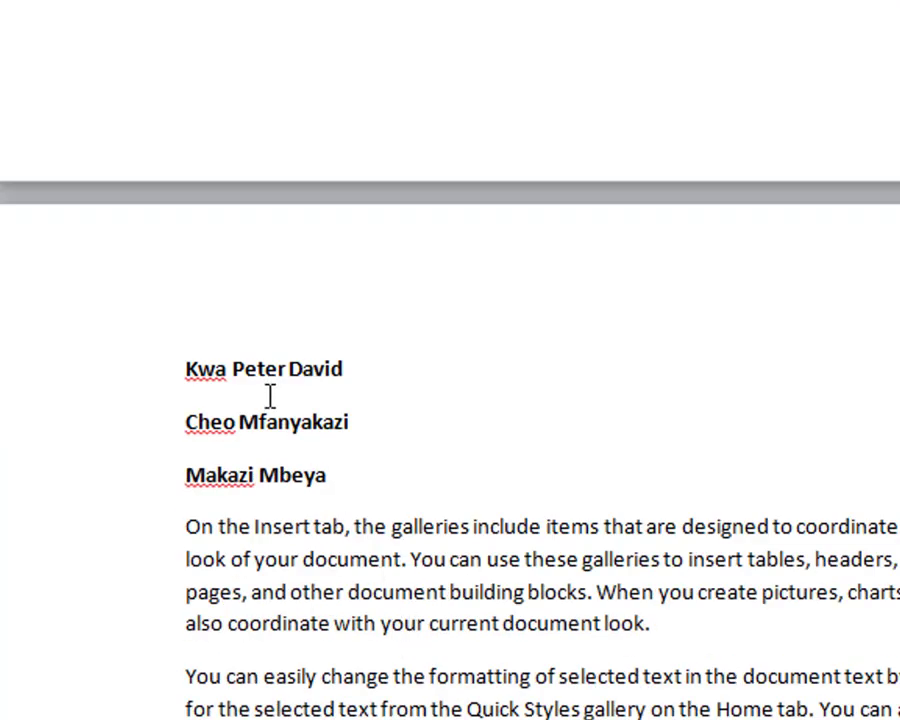
drag(243, 372, 345, 370)
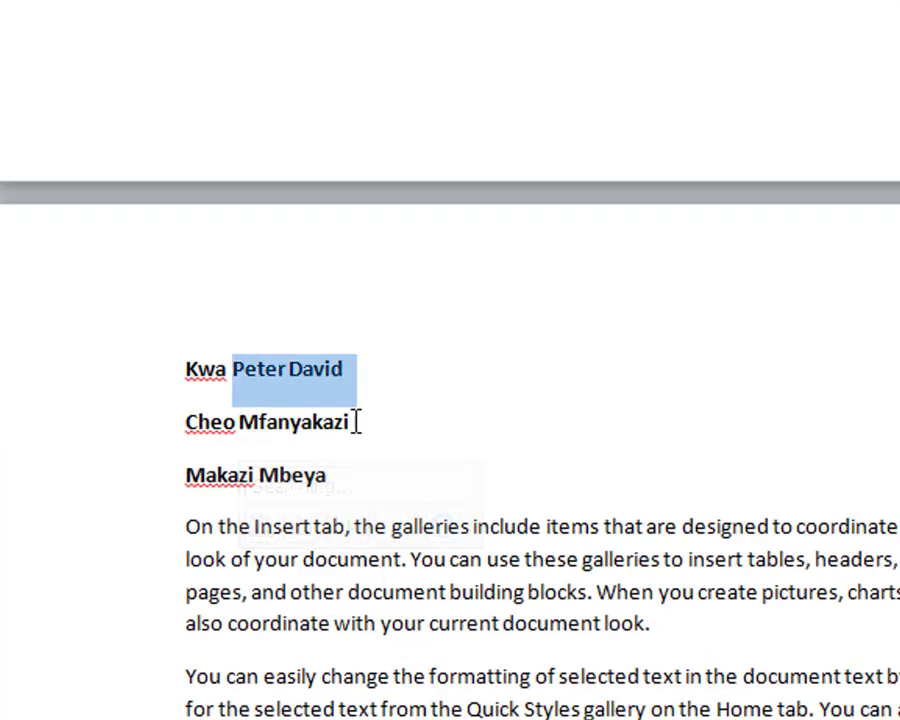
drag(360, 422, 238, 422)
drag(260, 475, 342, 475)
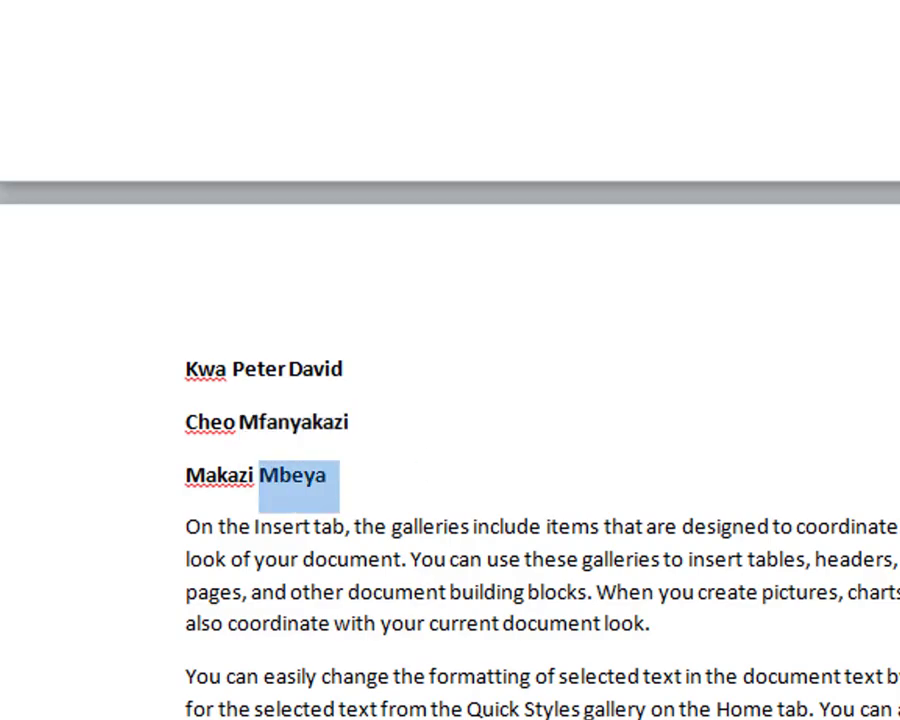